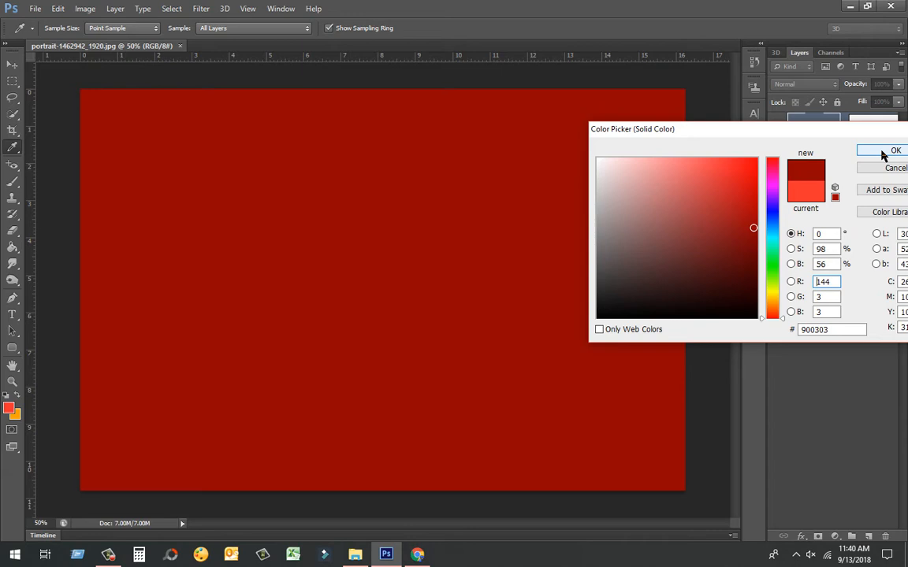
Create a Solid Color fill layer in dark red #900303 over the portrait and set its blend mode to Multiply.
{"action": "left_click", "coordinate": [882, 152]}
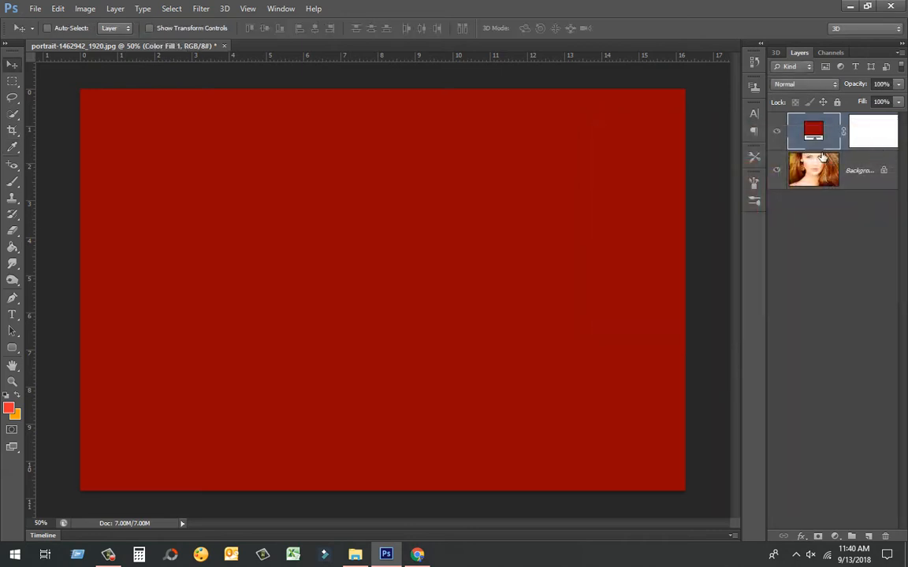
{"action": "left_click", "coordinate": [863, 138]}
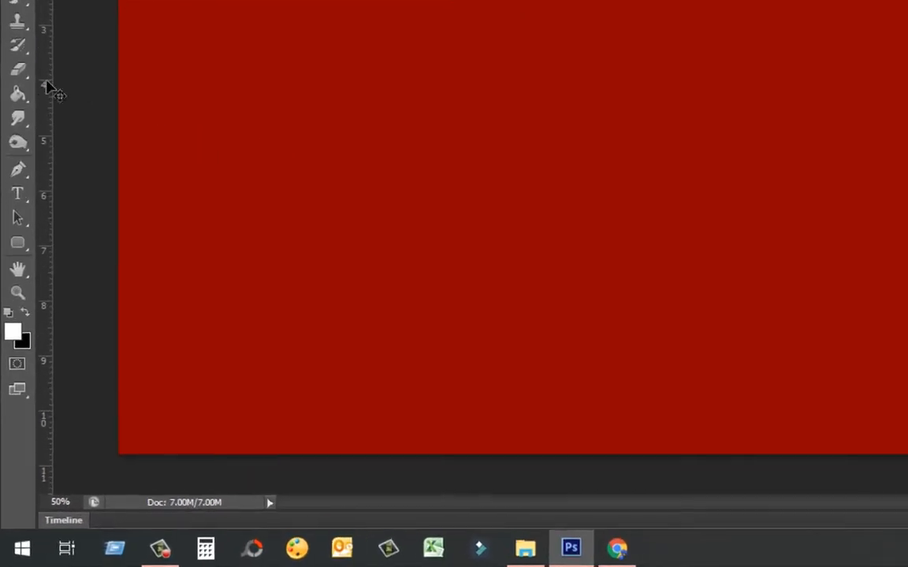
{"action": "left_click", "coordinate": [18, 93]}
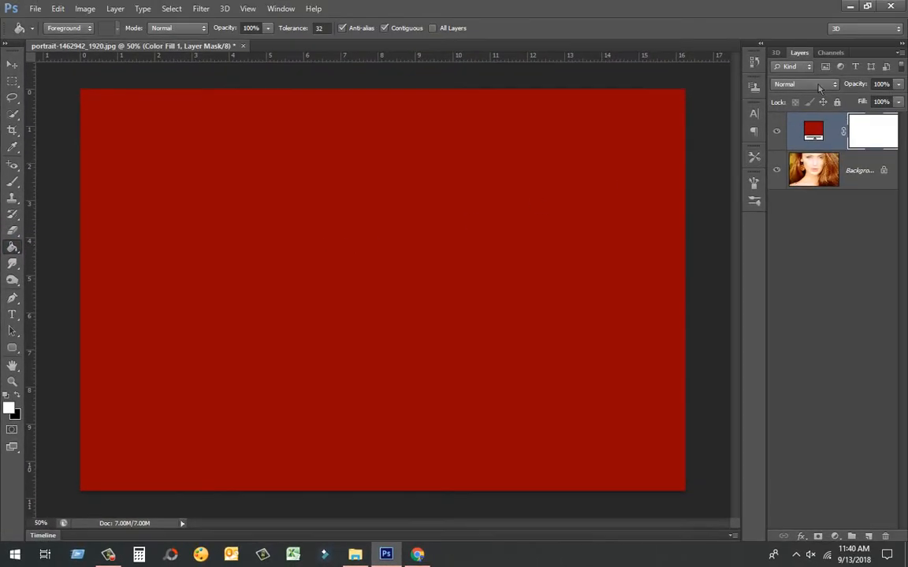
{"action": "left_click", "coordinate": [817, 119]}
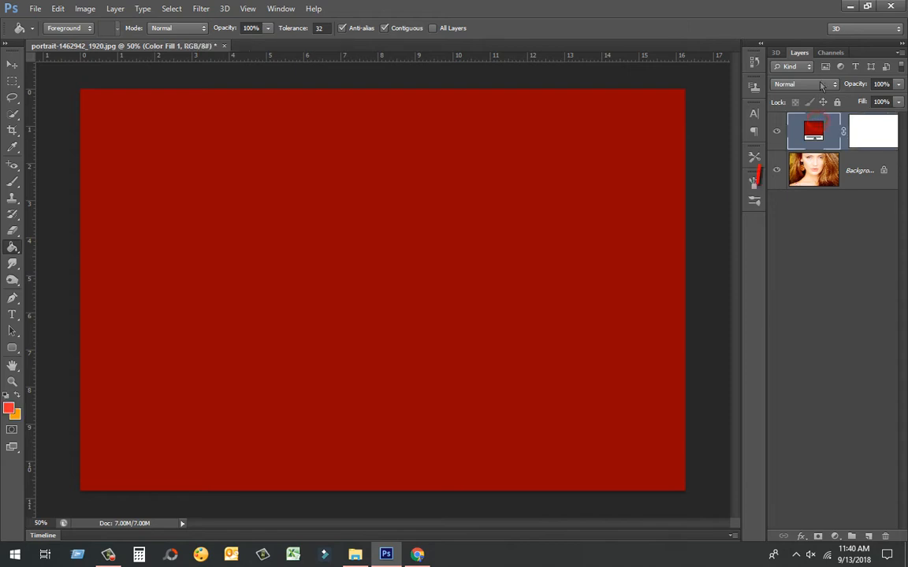
{"action": "left_click", "coordinate": [812, 84]}
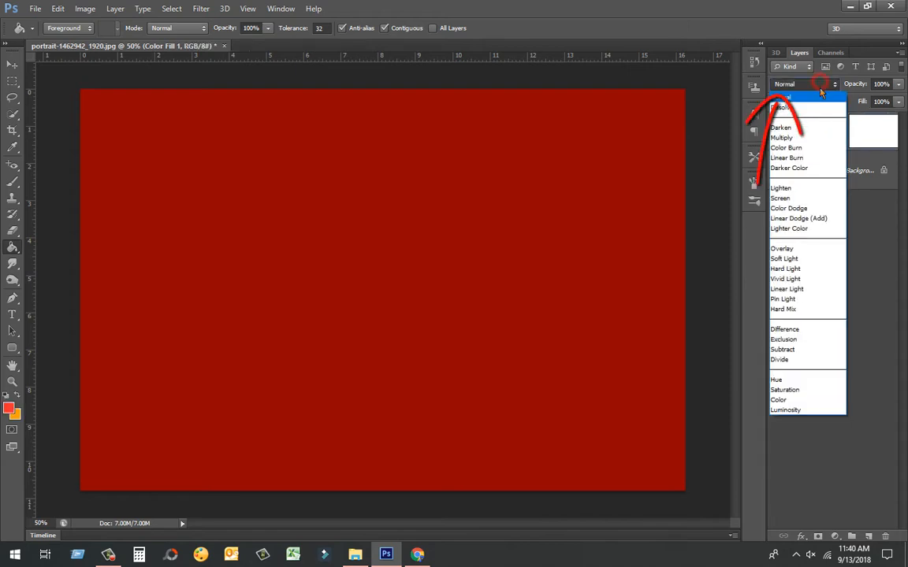
{"action": "left_click", "coordinate": [820, 138]}
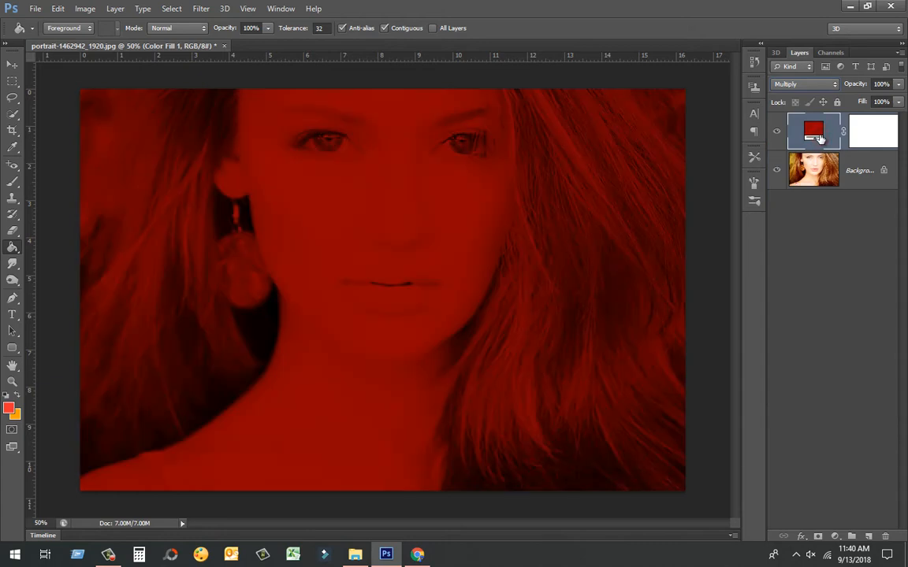
Fill the red fill layer's mask with black using the Paint Bucket.
{"action": "left_click", "coordinate": [860, 135]}
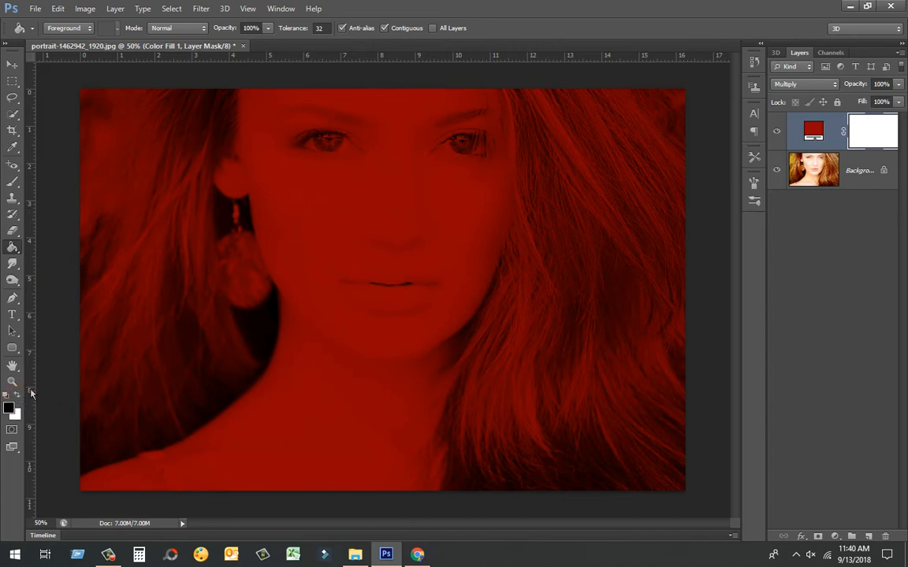
{"action": "left_click", "coordinate": [286, 209]}
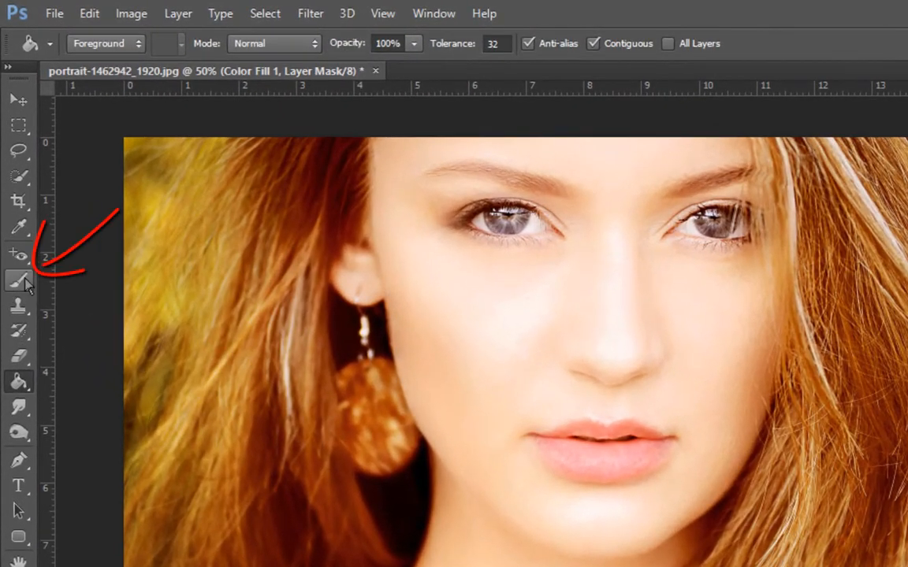
Set up a soft 13 px Brush with white as the foreground colour for painting the mask over the lips.
{"action": "left_click", "coordinate": [20, 280]}
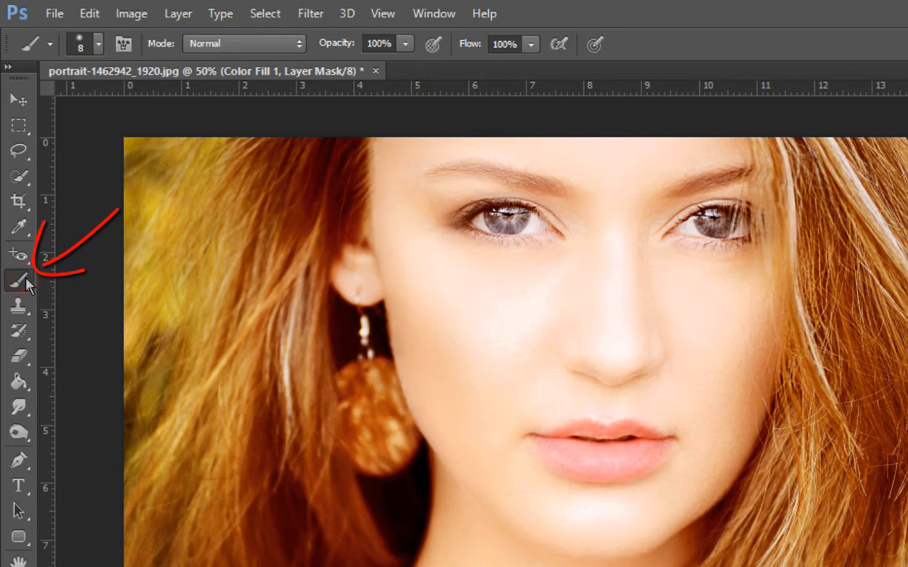
{"action": "left_click", "coordinate": [81, 43]}
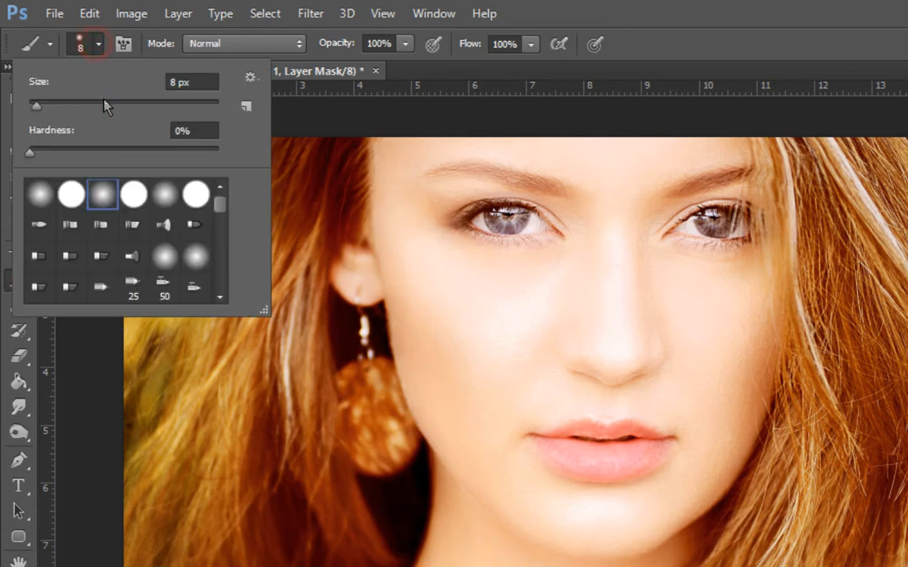
{"action": "left_click_drag", "start_coordinate": [37, 107], "coordinate": [40, 105]}
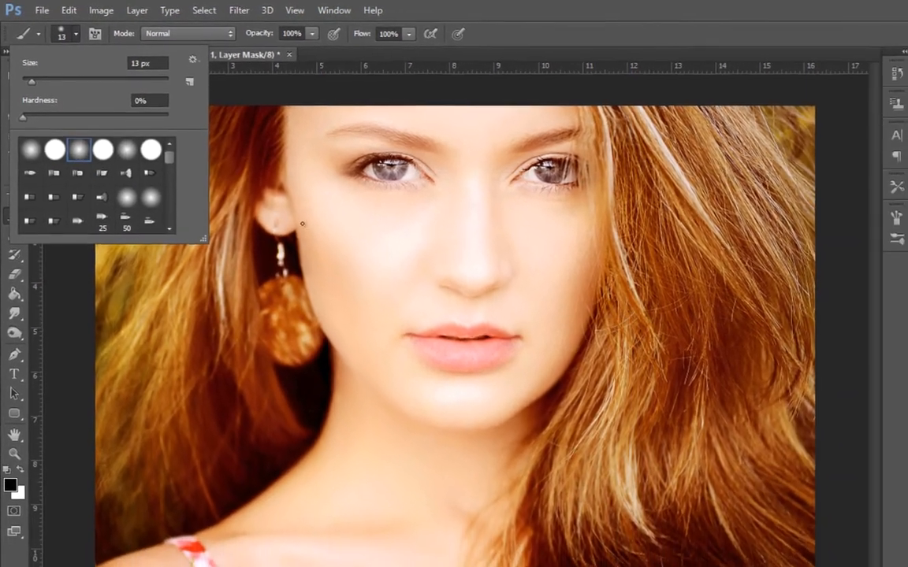
{"action": "key", "text": "ctrl+plus"}
{"action": "key", "text": "ctrl+plus"}
{"action": "key", "text": "ctrl+plus"}
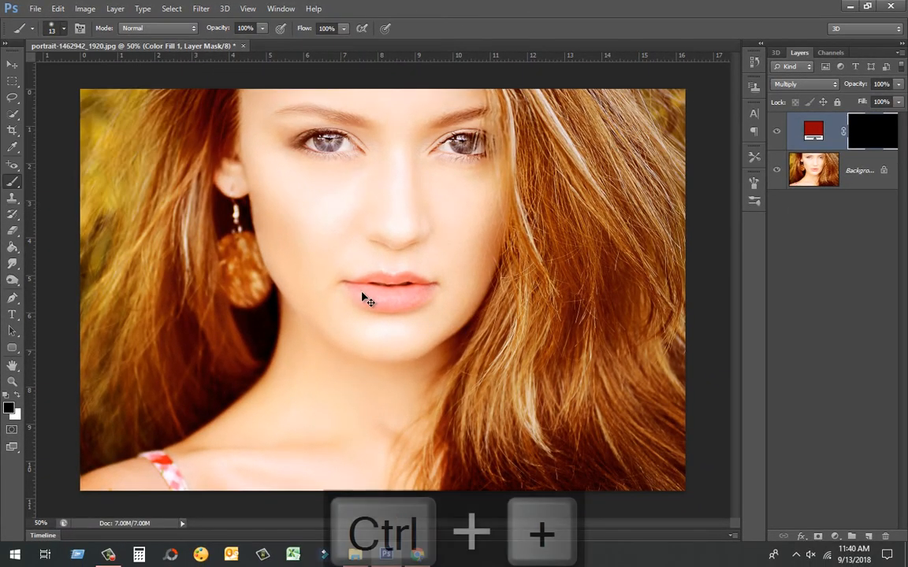
{"action": "key", "text": "ctrl+plus"}
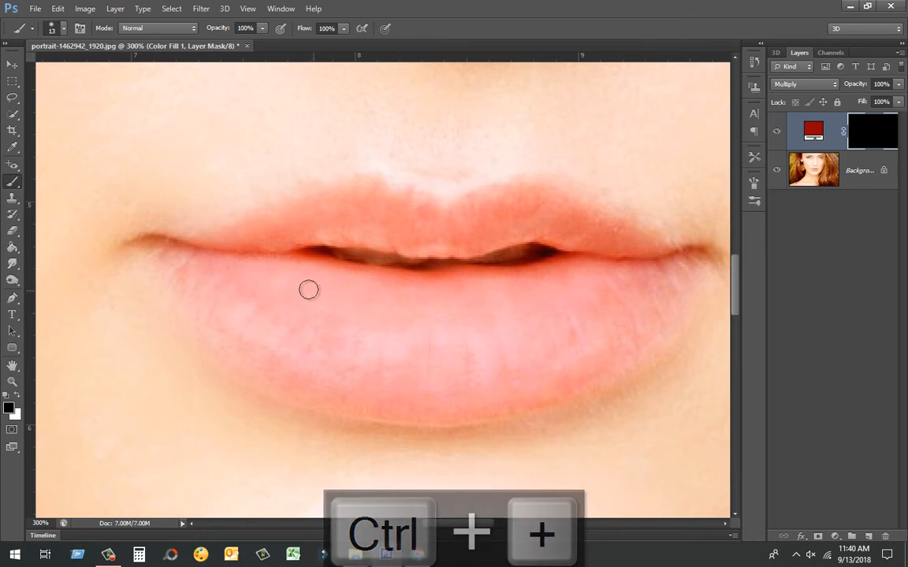
{"action": "left_click_drag", "start_coordinate": [146, 248], "coordinate": [166, 288]}
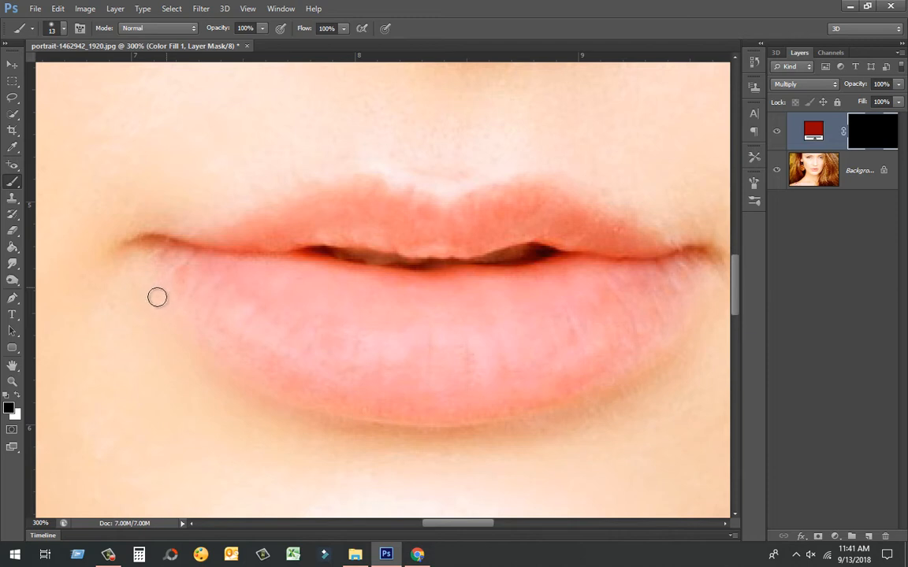
{"action": "left_click", "coordinate": [16, 396]}
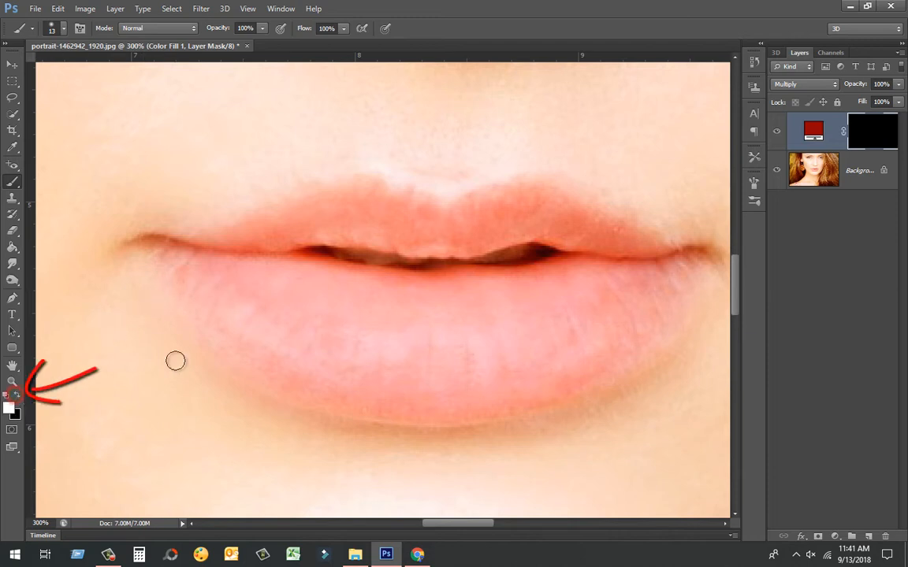
Paint the outline of the lower lip in white on the mask, along its bottom curve and the mouth line.
{"action": "mouse_move", "coordinate": [149, 244]}
{"action": "left_mouse_down"}
{"action": "mouse_move", "coordinate": [214, 340]}
{"action": "mouse_move", "coordinate": [259, 376]}
{"action": "mouse_move", "coordinate": [318, 402]}
{"action": "mouse_move", "coordinate": [425, 420]}
{"action": "mouse_move", "coordinate": [518, 414]}
{"action": "mouse_move", "coordinate": [640, 357]}
{"action": "mouse_move", "coordinate": [699, 254]}
{"action": "left_mouse_up"}
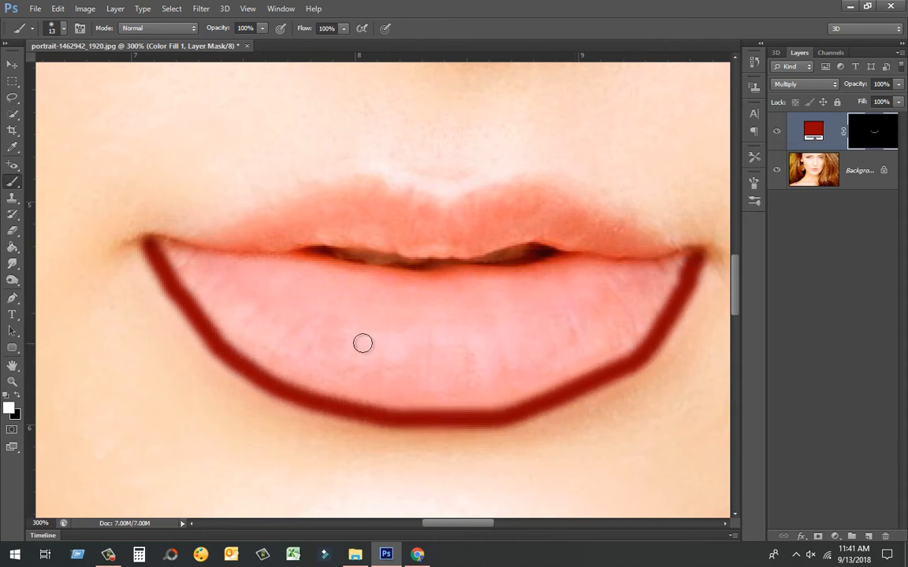
{"action": "mouse_move", "coordinate": [151, 239]}
{"action": "left_mouse_down"}
{"action": "mouse_move", "coordinate": [279, 249]}
{"action": "mouse_move", "coordinate": [348, 273]}
{"action": "mouse_move", "coordinate": [426, 282]}
{"action": "mouse_move", "coordinate": [530, 277]}
{"action": "mouse_move", "coordinate": [602, 260]}
{"action": "left_mouse_up"}
{"action": "mouse_move", "coordinate": [466, 277]}
{"action": "left_mouse_down"}
{"action": "mouse_move", "coordinate": [603, 256]}
{"action": "mouse_move", "coordinate": [691, 257]}
{"action": "left_mouse_up"}
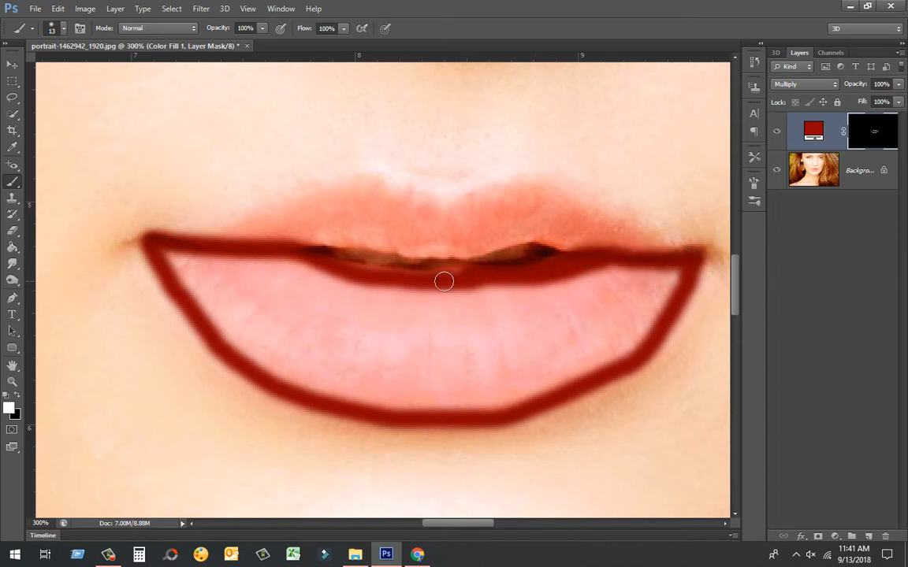
{"action": "left_click_drag", "start_coordinate": [442, 272], "coordinate": [329, 266]}
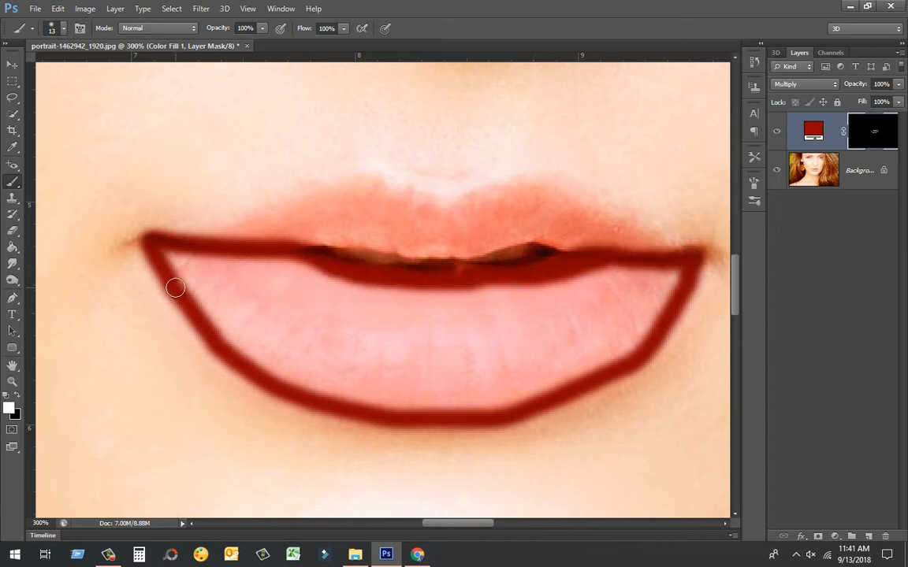
Paint in the upper part of the lower lip on the mask, enlarging the brush to 25 px.
{"action": "mouse_move", "coordinate": [144, 230]}
{"action": "left_mouse_down"}
{"action": "mouse_move", "coordinate": [400, 290]}
{"action": "mouse_move", "coordinate": [494, 296]}
{"action": "left_mouse_up"}
{"action": "key", "text": "bracketright"}
{"action": "key", "text": "bracketright"}
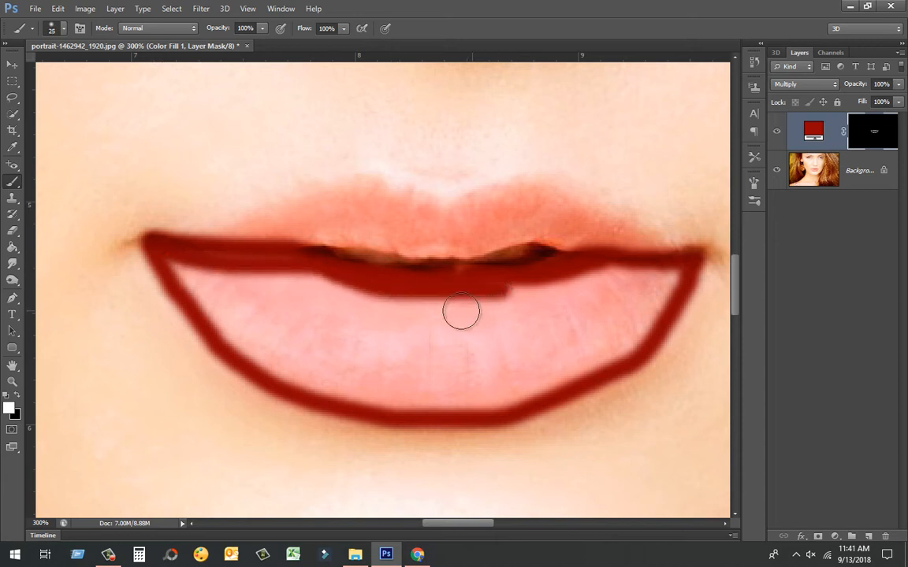
{"action": "left_click", "coordinate": [258, 296]}
{"action": "mouse_move", "coordinate": [199, 282]}
{"action": "left_mouse_down"}
{"action": "mouse_move", "coordinate": [230, 298]}
{"action": "mouse_move", "coordinate": [364, 305]}
{"action": "left_mouse_up"}
{"action": "mouse_move", "coordinate": [193, 263]}
{"action": "left_mouse_down"}
{"action": "mouse_move", "coordinate": [268, 287]}
{"action": "mouse_move", "coordinate": [480, 312]}
{"action": "mouse_move", "coordinate": [546, 311]}
{"action": "mouse_move", "coordinate": [582, 305]}
{"action": "mouse_move", "coordinate": [513, 307]}
{"action": "mouse_move", "coordinate": [509, 299]}
{"action": "mouse_move", "coordinate": [658, 277]}
{"action": "mouse_move", "coordinate": [631, 301]}
{"action": "mouse_move", "coordinate": [567, 328]}
{"action": "mouse_move", "coordinate": [492, 340]}
{"action": "mouse_move", "coordinate": [206, 295]}
{"action": "mouse_move", "coordinate": [264, 324]}
{"action": "mouse_move", "coordinate": [494, 355]}
{"action": "left_mouse_up"}
Fill the remaining gap along the lower lip's bottom edge and corners on the mask with a 15 px brush.
{"action": "key", "text": "bracketleft"}
{"action": "key", "text": "bracketleft"}
{"action": "key", "text": "bracketleft"}
{"action": "key", "text": "bracketleft"}
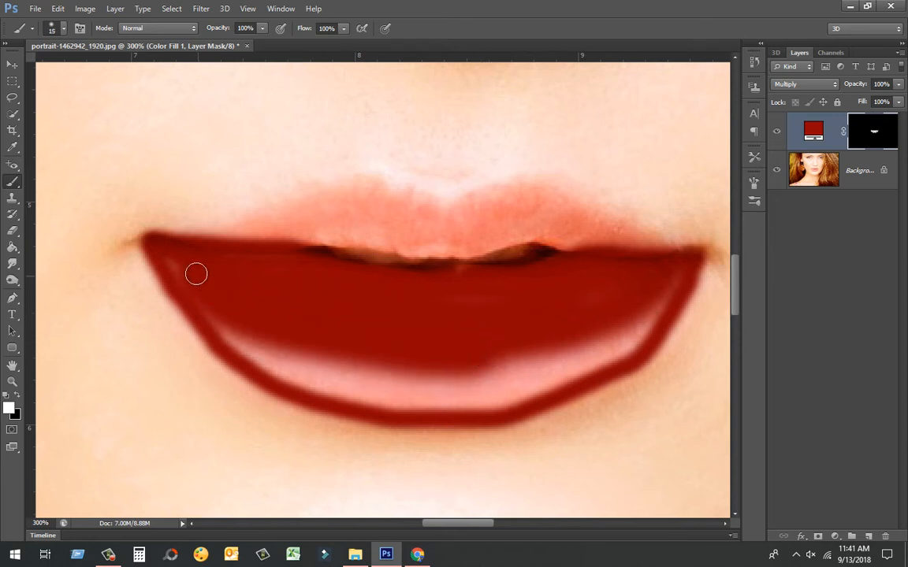
{"action": "mouse_move", "coordinate": [174, 262]}
{"action": "left_mouse_down"}
{"action": "mouse_move", "coordinate": [254, 357]}
{"action": "mouse_move", "coordinate": [310, 380]}
{"action": "mouse_move", "coordinate": [419, 399]}
{"action": "left_mouse_up"}
{"action": "mouse_move", "coordinate": [217, 320]}
{"action": "left_mouse_down"}
{"action": "mouse_move", "coordinate": [253, 355]}
{"action": "mouse_move", "coordinate": [331, 391]}
{"action": "mouse_move", "coordinate": [392, 406]}
{"action": "mouse_move", "coordinate": [478, 400]}
{"action": "left_mouse_up"}
{"action": "mouse_move", "coordinate": [255, 342]}
{"action": "left_mouse_down"}
{"action": "mouse_move", "coordinate": [348, 378]}
{"action": "mouse_move", "coordinate": [477, 382]}
{"action": "left_mouse_up"}
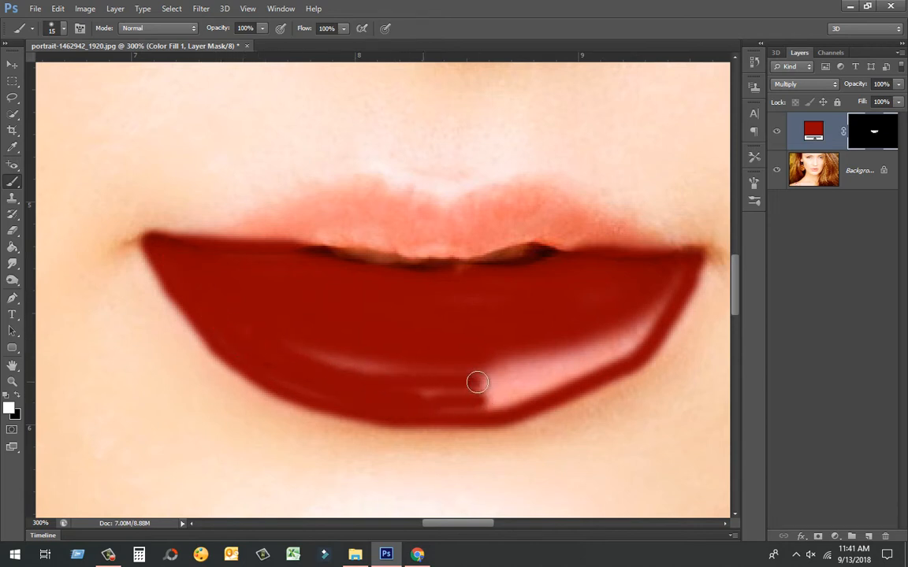
{"action": "left_click_drag", "start_coordinate": [308, 354], "coordinate": [440, 371]}
{"action": "mouse_move", "coordinate": [277, 343]}
{"action": "left_mouse_down"}
{"action": "mouse_move", "coordinate": [468, 391]}
{"action": "mouse_move", "coordinate": [403, 395]}
{"action": "mouse_move", "coordinate": [473, 395]}
{"action": "mouse_move", "coordinate": [421, 412]}
{"action": "mouse_move", "coordinate": [537, 394]}
{"action": "mouse_move", "coordinate": [578, 371]}
{"action": "left_mouse_up"}
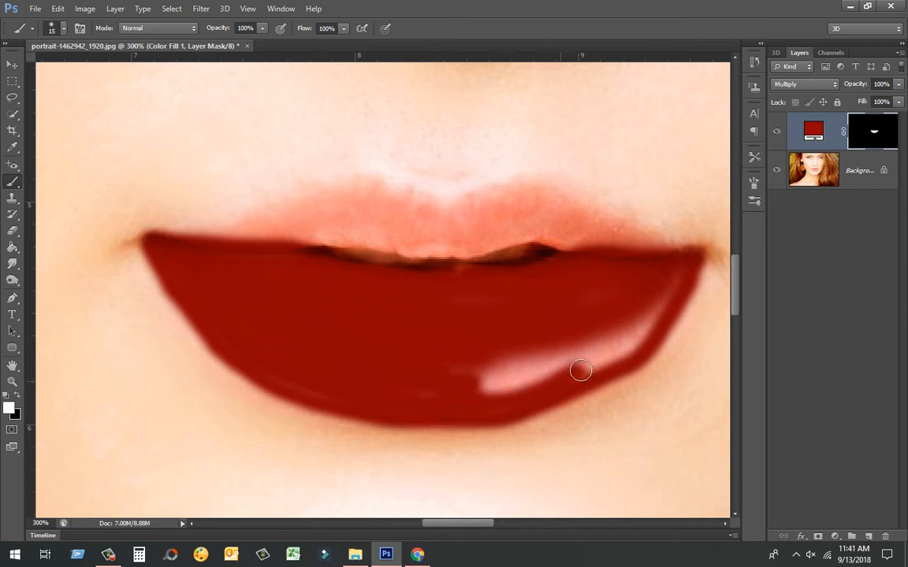
{"action": "mouse_move", "coordinate": [468, 390]}
{"action": "left_mouse_down"}
{"action": "mouse_move", "coordinate": [592, 351]}
{"action": "mouse_move", "coordinate": [563, 346]}
{"action": "mouse_move", "coordinate": [507, 385]}
{"action": "mouse_move", "coordinate": [547, 365]}
{"action": "left_mouse_up"}
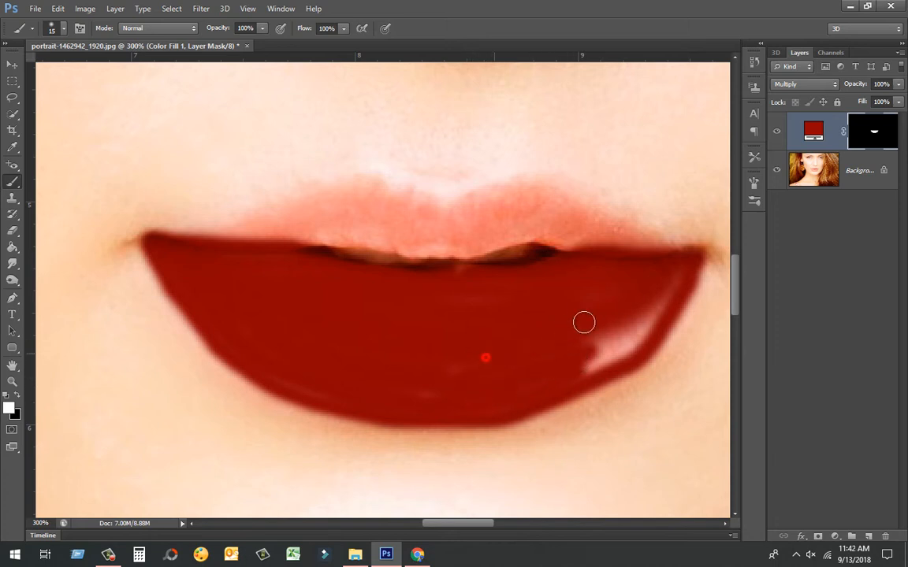
{"action": "mouse_move", "coordinate": [662, 301]}
{"action": "left_mouse_down"}
{"action": "mouse_move", "coordinate": [636, 339]}
{"action": "mouse_move", "coordinate": [593, 367]}
{"action": "mouse_move", "coordinate": [591, 350]}
{"action": "mouse_move", "coordinate": [647, 304]}
{"action": "mouse_move", "coordinate": [549, 373]}
{"action": "left_mouse_up"}
{"action": "left_click_drag", "start_coordinate": [595, 316], "coordinate": [513, 337]}
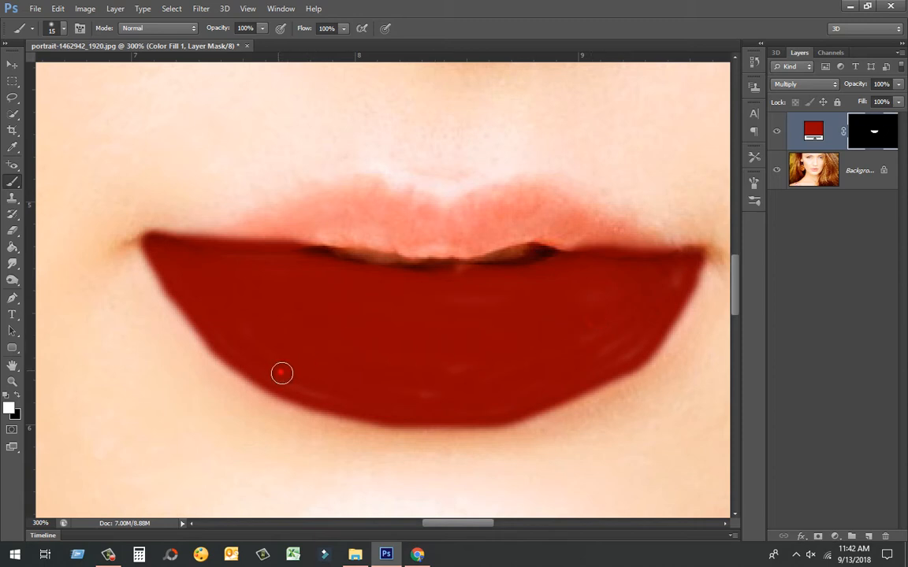
Brush over the faint streaks inside the lower lip to even out its coverage on the mask.
{"action": "mouse_move", "coordinate": [282, 374]}
{"action": "left_mouse_down"}
{"action": "mouse_move", "coordinate": [318, 385]}
{"action": "mouse_move", "coordinate": [498, 389]}
{"action": "left_mouse_up"}
{"action": "left_click_drag", "start_coordinate": [309, 326], "coordinate": [472, 340]}
{"action": "left_click_drag", "start_coordinate": [409, 370], "coordinate": [536, 346]}
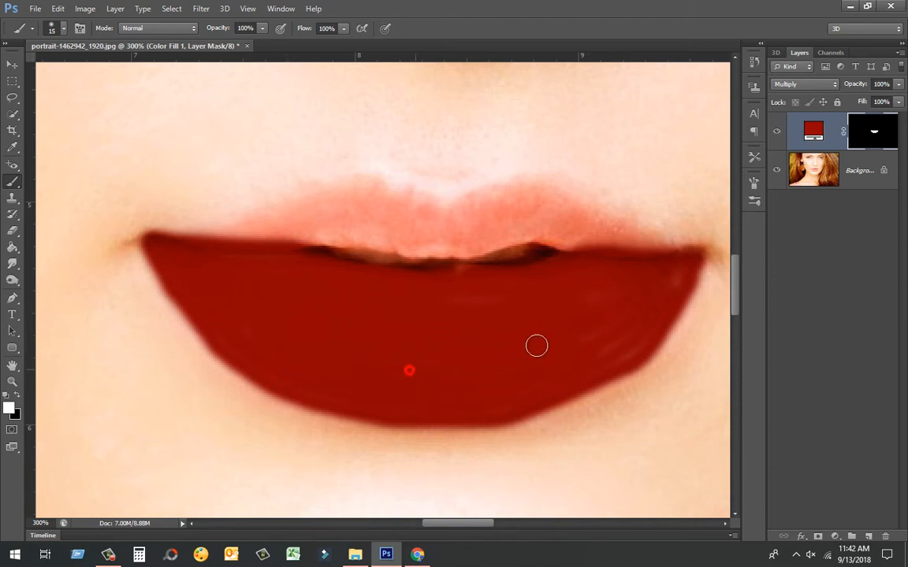
{"action": "mouse_move", "coordinate": [235, 295]}
{"action": "left_mouse_down"}
{"action": "mouse_move", "coordinate": [260, 265]}
{"action": "mouse_move", "coordinate": [354, 297]}
{"action": "left_mouse_up"}
{"action": "mouse_move", "coordinate": [295, 300]}
{"action": "left_mouse_down"}
{"action": "mouse_move", "coordinate": [563, 299]}
{"action": "mouse_move", "coordinate": [395, 338]}
{"action": "mouse_move", "coordinate": [235, 280]}
{"action": "left_mouse_up"}
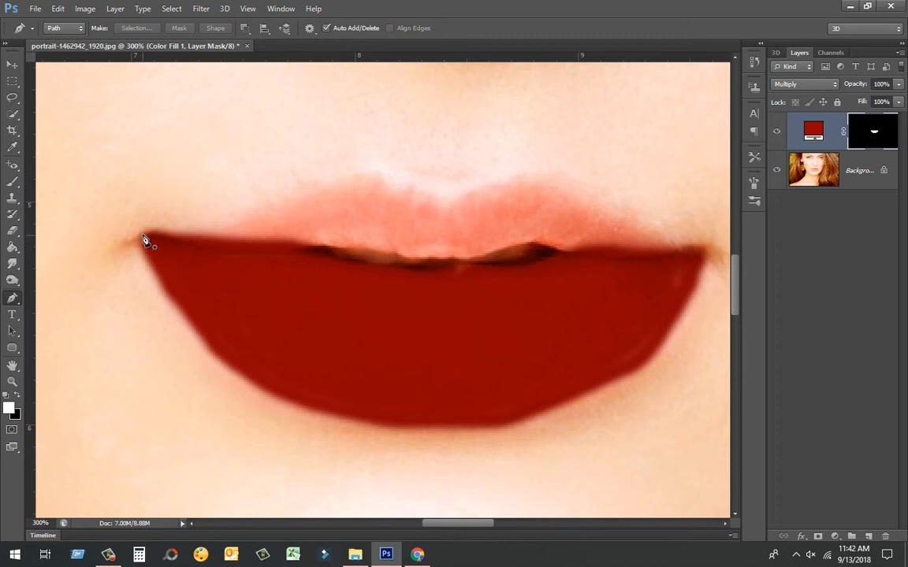
Draw a Pen path along the mouth line of the lower lip from one corner to the other.
{"action": "left_click", "coordinate": [142, 236]}
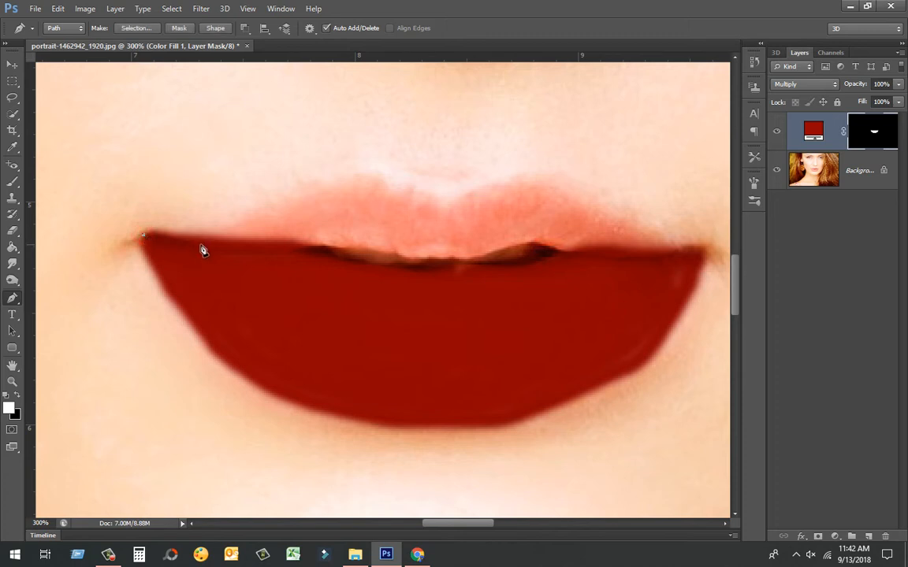
{"action": "left_click_drag", "start_coordinate": [246, 253], "coordinate": [263, 251]}
{"action": "left_click", "coordinate": [351, 265]}
{"action": "left_click", "coordinate": [433, 272]}
{"action": "left_click", "coordinate": [433, 273], "text": "alt"}
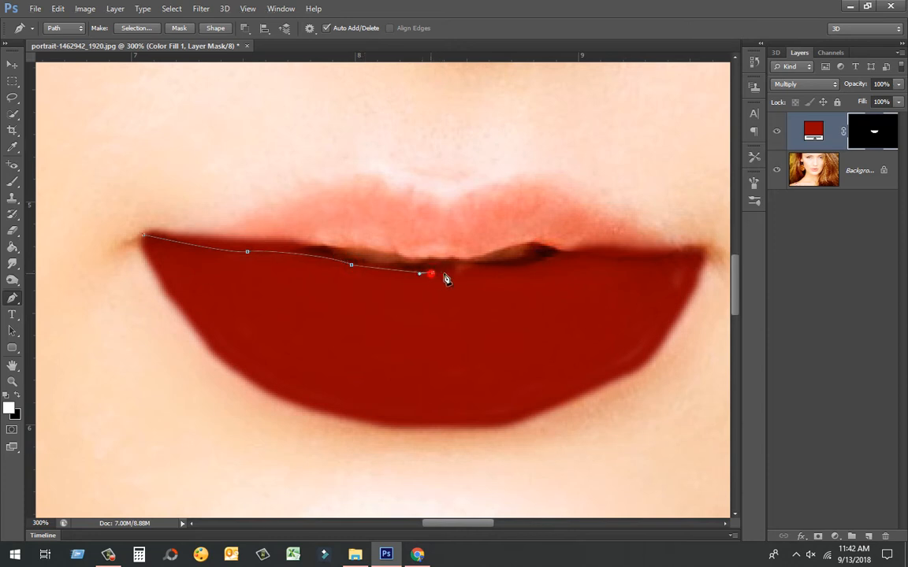
{"action": "mouse_move", "coordinate": [491, 269]}
{"action": "left_mouse_down"}
{"action": "mouse_move", "coordinate": [502, 279]}
{"action": "mouse_move", "coordinate": [550, 260]}
{"action": "mouse_move", "coordinate": [599, 254]}
{"action": "mouse_move", "coordinate": [622, 261]}
{"action": "left_mouse_up"}
{"action": "left_click", "coordinate": [486, 269], "text": "alt"}
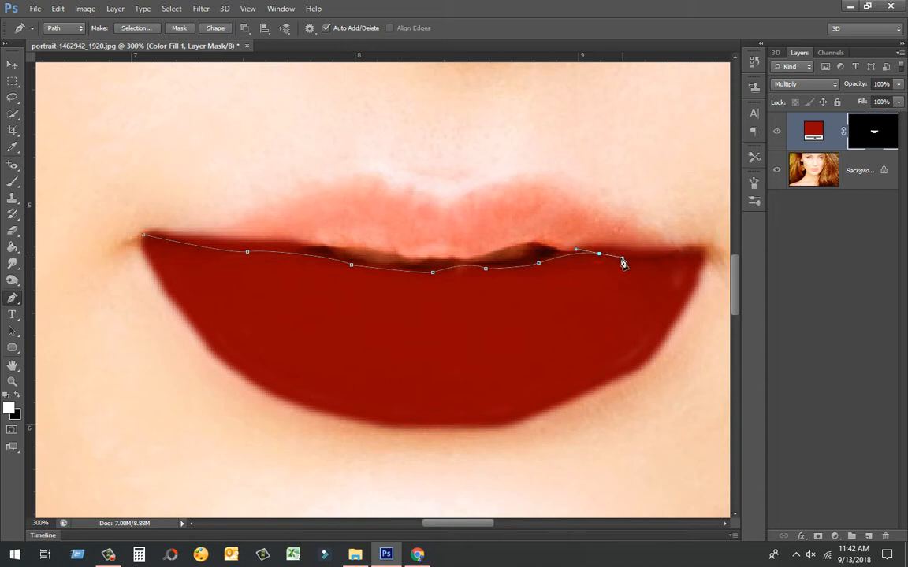
{"action": "left_click", "coordinate": [661, 258]}
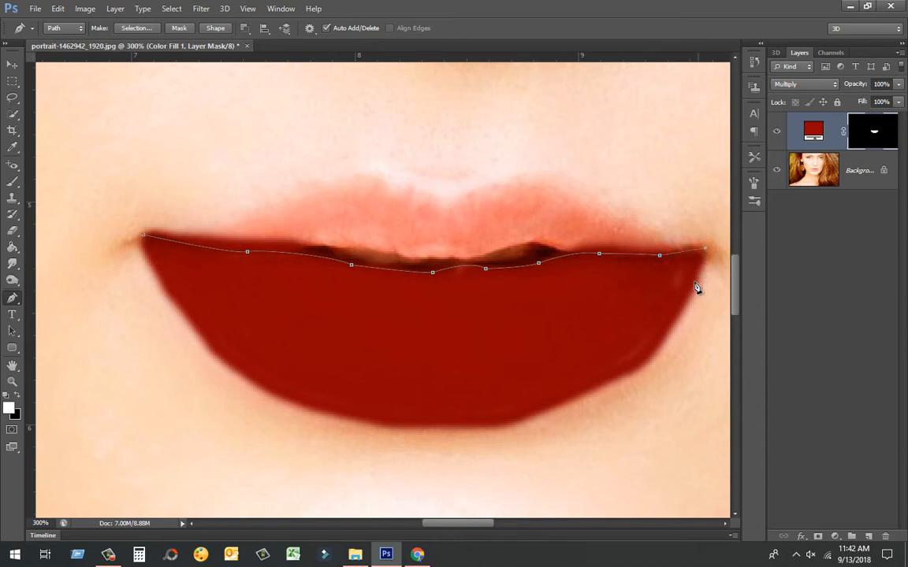
Continue the path around the lower lip's bottom curve and close it at the starting corner.
{"action": "left_click_drag", "start_coordinate": [676, 317], "coordinate": [672, 321]}
{"action": "left_click_drag", "start_coordinate": [637, 365], "coordinate": [620, 372]}
{"action": "left_click_drag", "start_coordinate": [534, 411], "coordinate": [492, 416]}
{"action": "left_click_drag", "start_coordinate": [367, 413], "coordinate": [289, 397]}
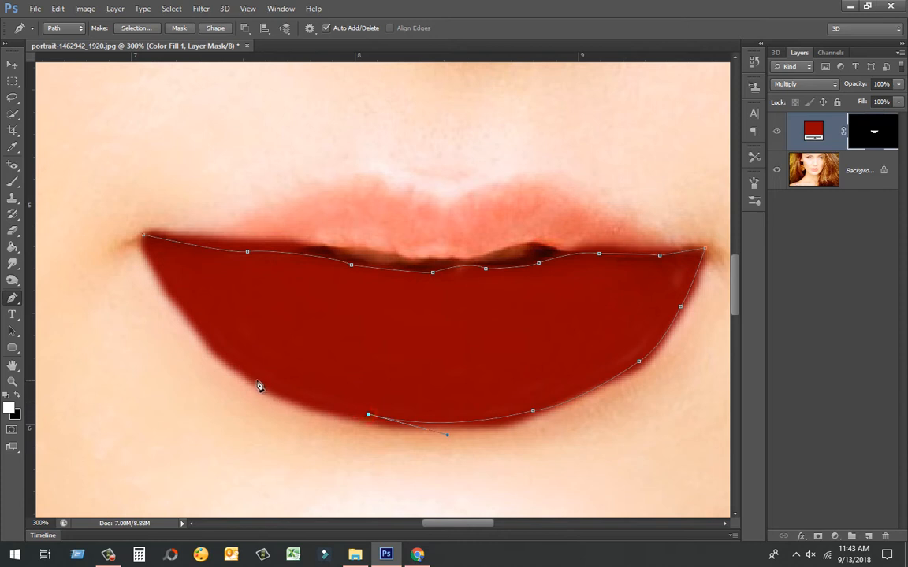
{"action": "left_click_drag", "start_coordinate": [243, 376], "coordinate": [217, 354]}
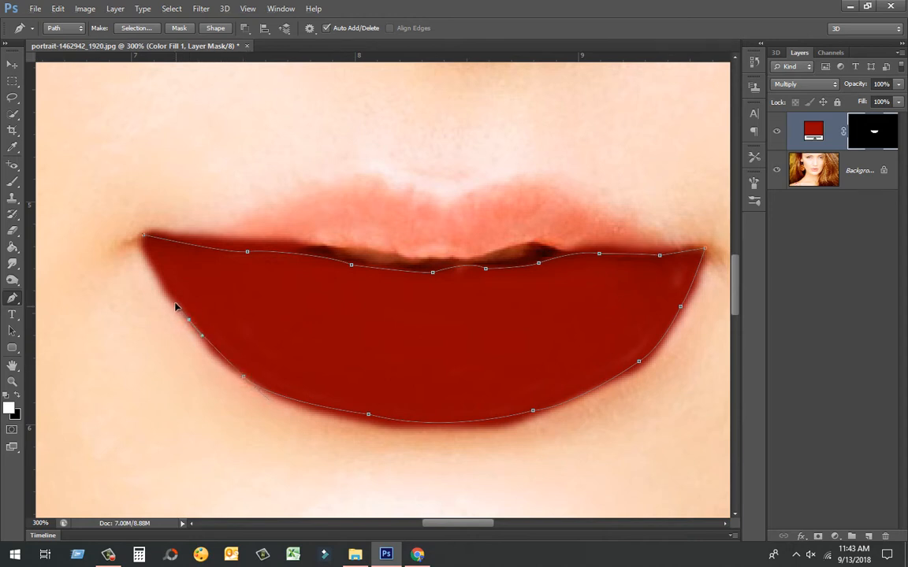
{"action": "left_click", "coordinate": [187, 316]}
{"action": "left_click", "coordinate": [144, 240]}
Turn the lower lip path into a new anti-aliased selection with a feather radius of 0 pixels.
{"action": "right_click", "coordinate": [516, 375]}
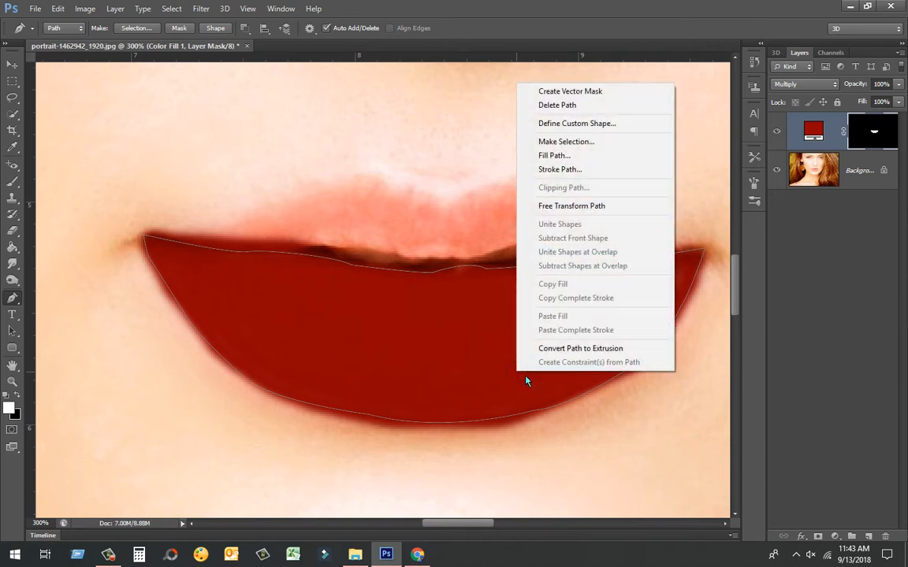
{"action": "left_click", "coordinate": [594, 142]}
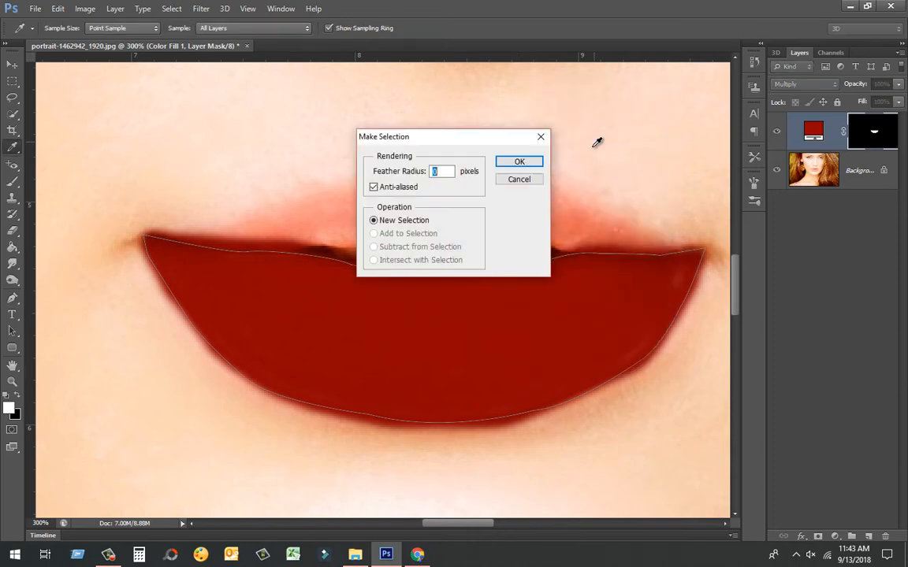
{"action": "left_click", "coordinate": [530, 162]}
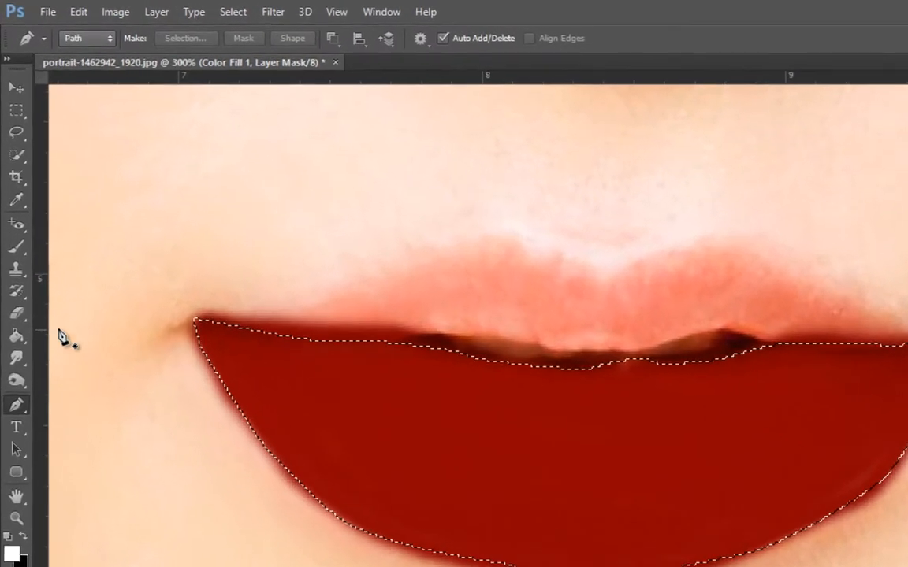
Erase the excess red along the lower lip's mouth line and corners from the mask with a size 30 eraser at 45% opacity.
{"action": "left_click", "coordinate": [16, 313]}
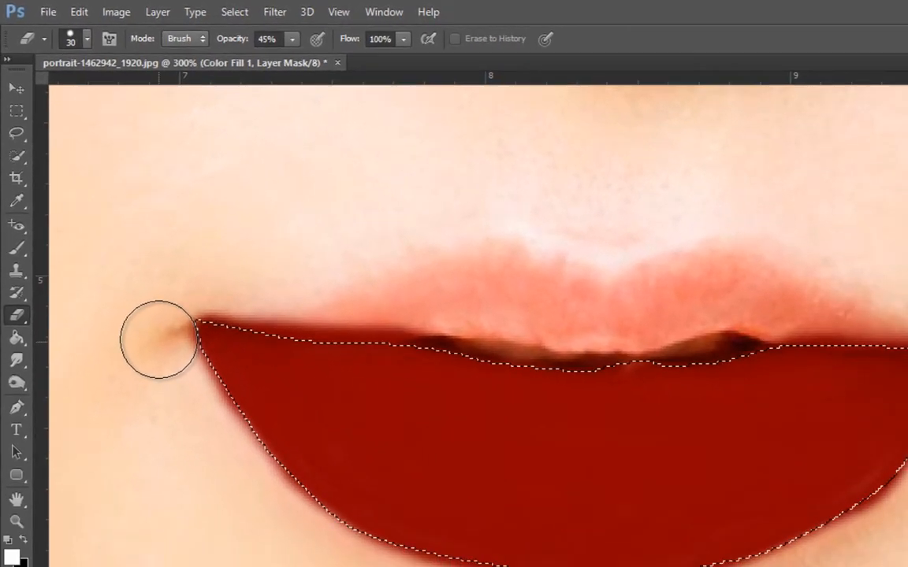
{"action": "left_click_drag", "start_coordinate": [213, 458], "coordinate": [217, 472]}
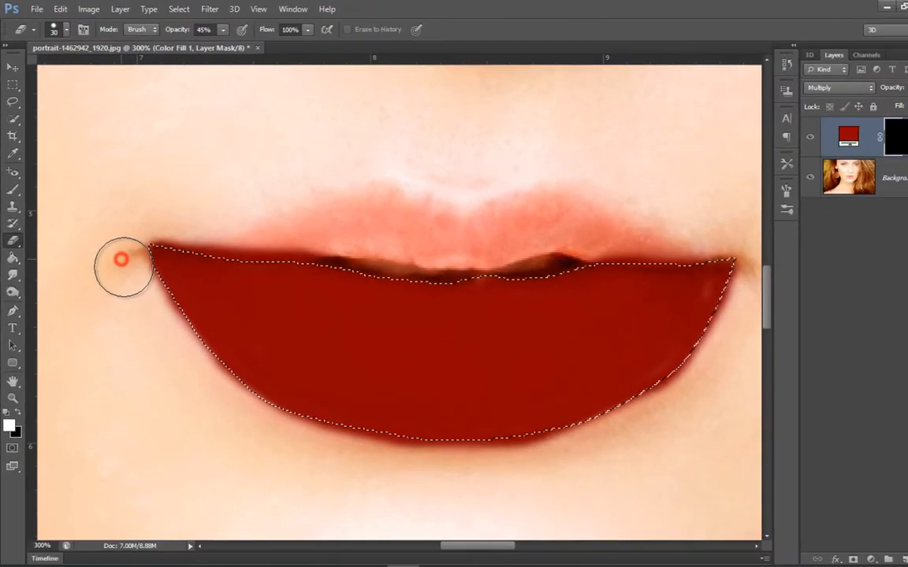
{"action": "mouse_move", "coordinate": [122, 265]}
{"action": "left_mouse_down"}
{"action": "mouse_move", "coordinate": [188, 359]}
{"action": "mouse_move", "coordinate": [246, 395]}
{"action": "mouse_move", "coordinate": [405, 435]}
{"action": "mouse_move", "coordinate": [508, 443]}
{"action": "mouse_move", "coordinate": [584, 420]}
{"action": "mouse_move", "coordinate": [643, 386]}
{"action": "mouse_move", "coordinate": [700, 311]}
{"action": "mouse_move", "coordinate": [725, 224]}
{"action": "mouse_move", "coordinate": [486, 237]}
{"action": "left_mouse_up"}
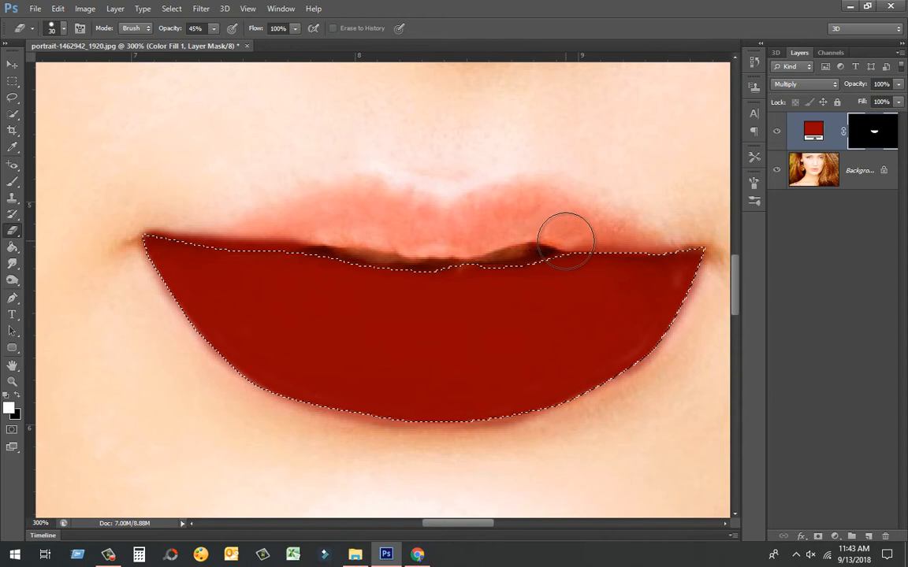
{"action": "left_click_drag", "start_coordinate": [559, 231], "coordinate": [544, 237]}
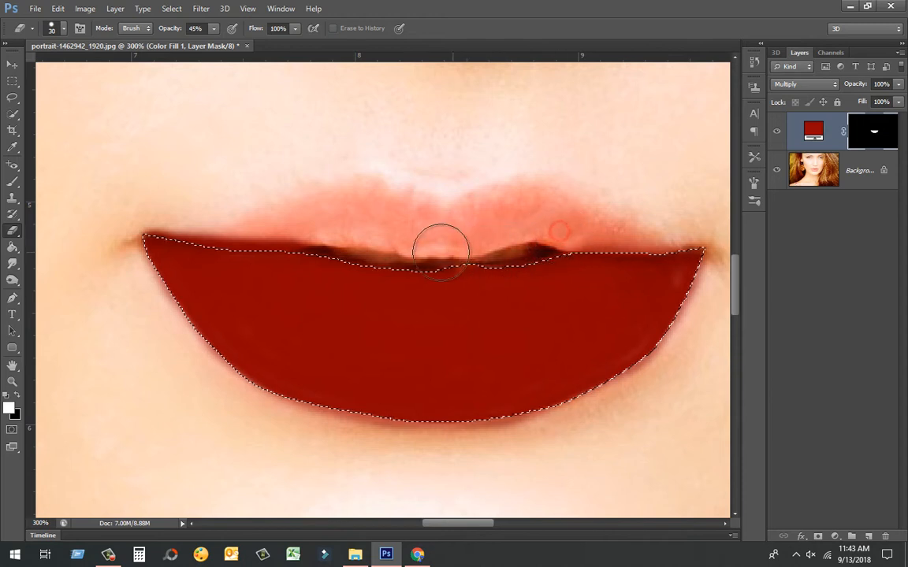
{"action": "left_click_drag", "start_coordinate": [440, 250], "coordinate": [289, 225]}
{"action": "left_click_drag", "start_coordinate": [396, 245], "coordinate": [205, 215]}
{"action": "mouse_move", "coordinate": [301, 226]}
{"action": "left_mouse_down"}
{"action": "mouse_move", "coordinate": [127, 214]}
{"action": "mouse_move", "coordinate": [203, 237]}
{"action": "mouse_move", "coordinate": [358, 244]}
{"action": "mouse_move", "coordinate": [135, 206]}
{"action": "left_mouse_up"}
{"action": "mouse_move", "coordinate": [172, 214]}
{"action": "left_mouse_down"}
{"action": "mouse_move", "coordinate": [527, 258]}
{"action": "mouse_move", "coordinate": [717, 242]}
{"action": "mouse_move", "coordinate": [652, 368]}
{"action": "mouse_move", "coordinate": [517, 430]}
{"action": "mouse_move", "coordinate": [324, 430]}
{"action": "mouse_move", "coordinate": [216, 380]}
{"action": "mouse_move", "coordinate": [143, 305]}
{"action": "mouse_move", "coordinate": [104, 236]}
{"action": "left_mouse_up"}
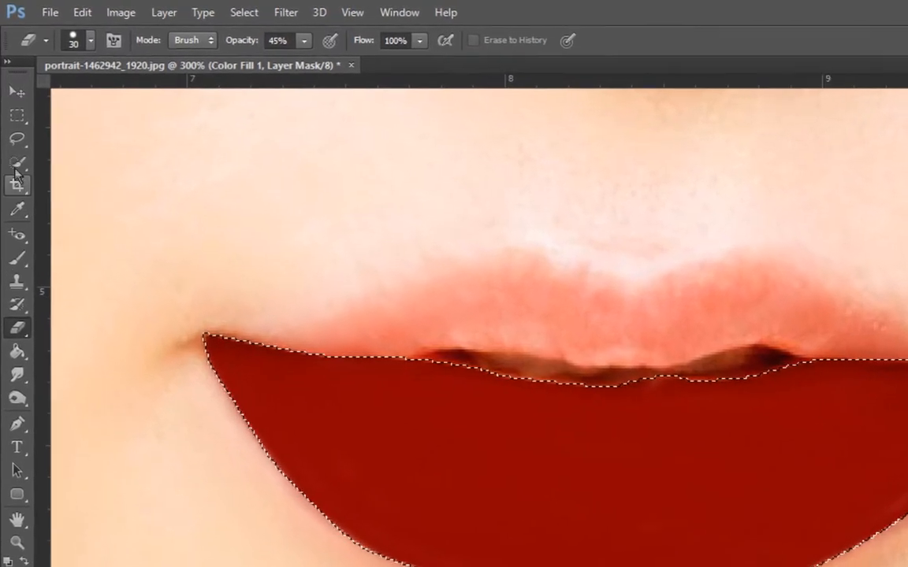
Drop the selection around the lower lip.
{"action": "left_click", "coordinate": [17, 91]}
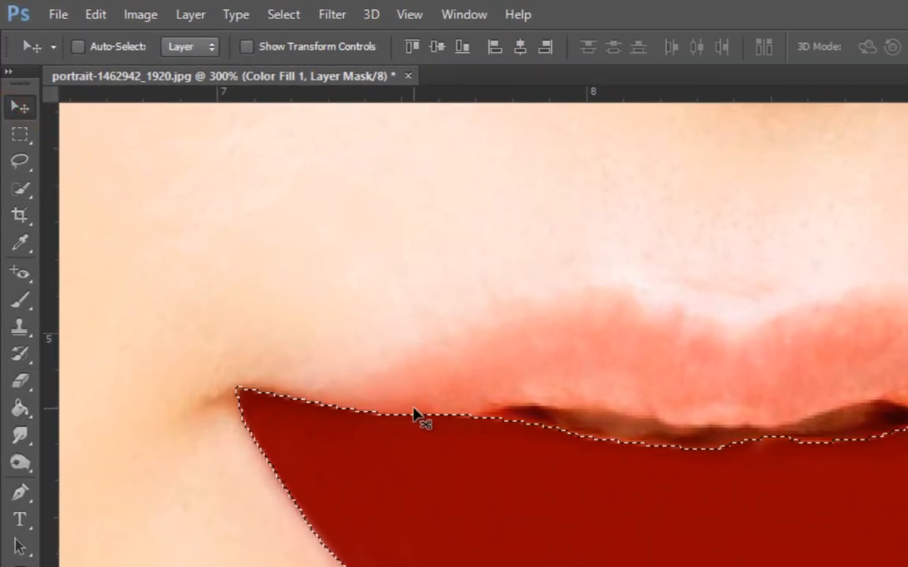
{"action": "left_click", "coordinate": [282, 14]}
{"action": "left_click", "coordinate": [311, 58]}
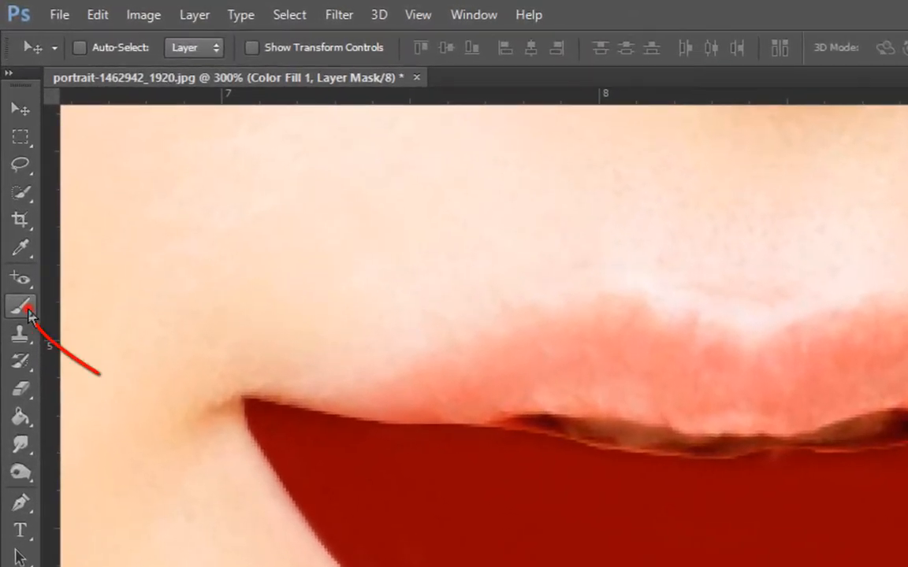
Paint the mask along the lower lip's mouth line with a size 7 brush at 100% opacity to fill the thin uncovered gap.
{"action": "left_click", "coordinate": [17, 256]}
{"action": "key", "text": "ctrl+plus"}
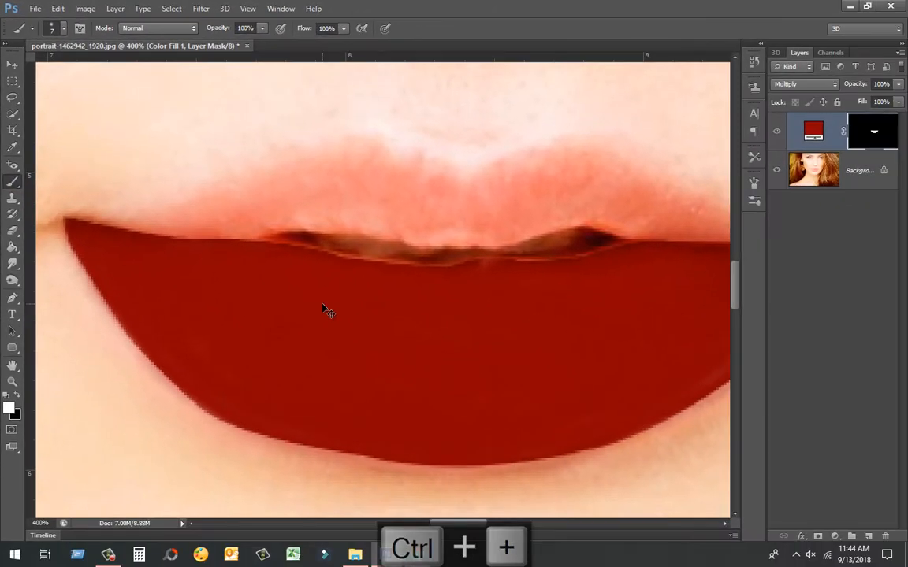
{"action": "key", "text": "ctrl+plus"}
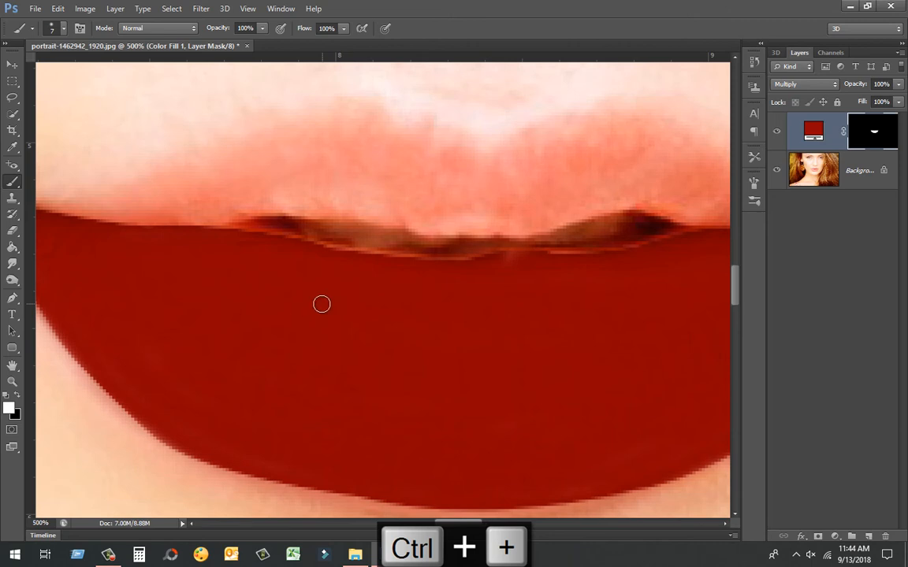
{"action": "left_click", "coordinate": [247, 237]}
{"action": "mouse_move", "coordinate": [248, 238]}
{"action": "left_mouse_down"}
{"action": "mouse_move", "coordinate": [362, 256]}
{"action": "mouse_move", "coordinate": [568, 264]}
{"action": "mouse_move", "coordinate": [550, 254]}
{"action": "mouse_move", "coordinate": [610, 254]}
{"action": "mouse_move", "coordinate": [687, 236]}
{"action": "mouse_move", "coordinate": [696, 267]}
{"action": "left_mouse_up"}
Change the lipstick fill layer's colour to light red fc8283 and copy its hex code.
{"action": "key", "text": "ctrl+minus"}
{"action": "key", "text": "ctrl+minus"}
{"action": "key", "text": "ctrl+minus"}
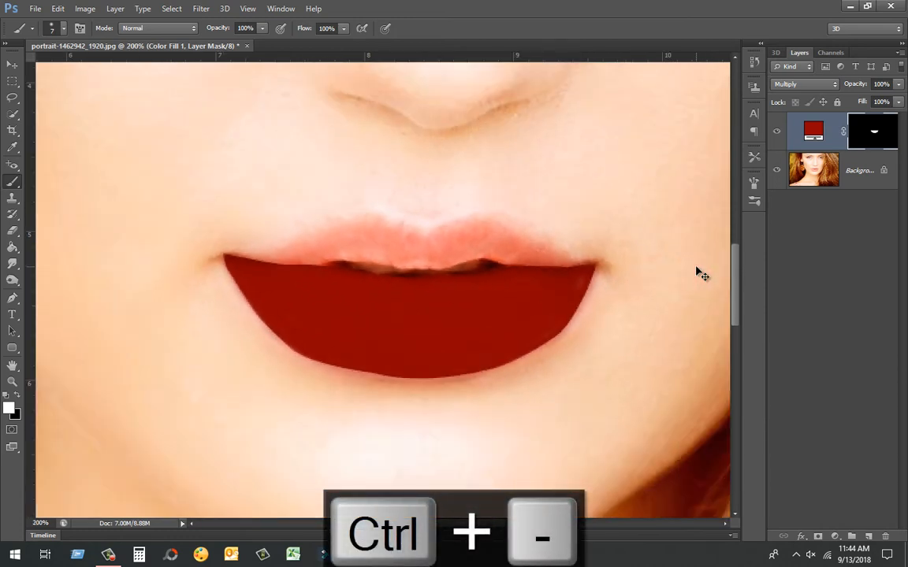
{"action": "key", "text": "ctrl+minus"}
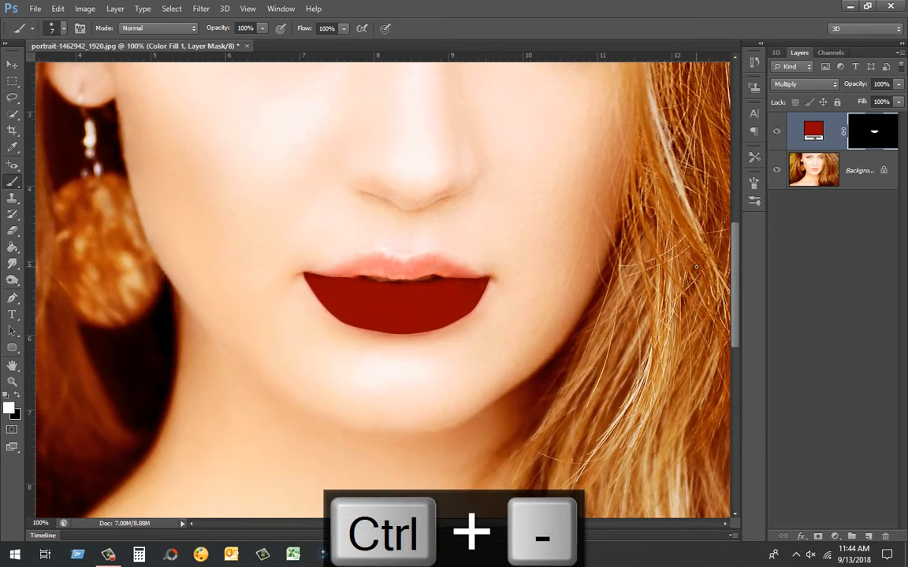
{"action": "left_click", "coordinate": [815, 135]}
{"action": "double_click", "coordinate": [817, 138]}
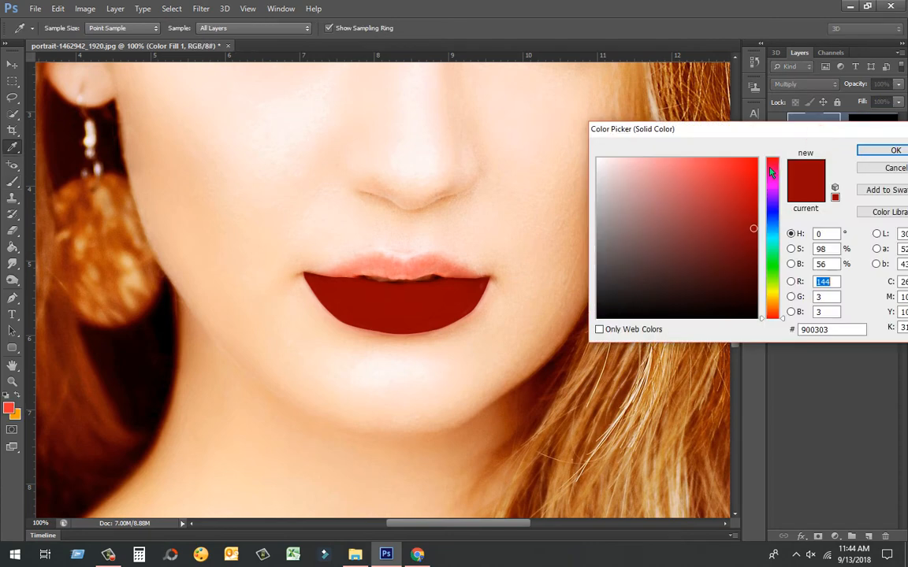
{"action": "left_click", "coordinate": [674, 159]}
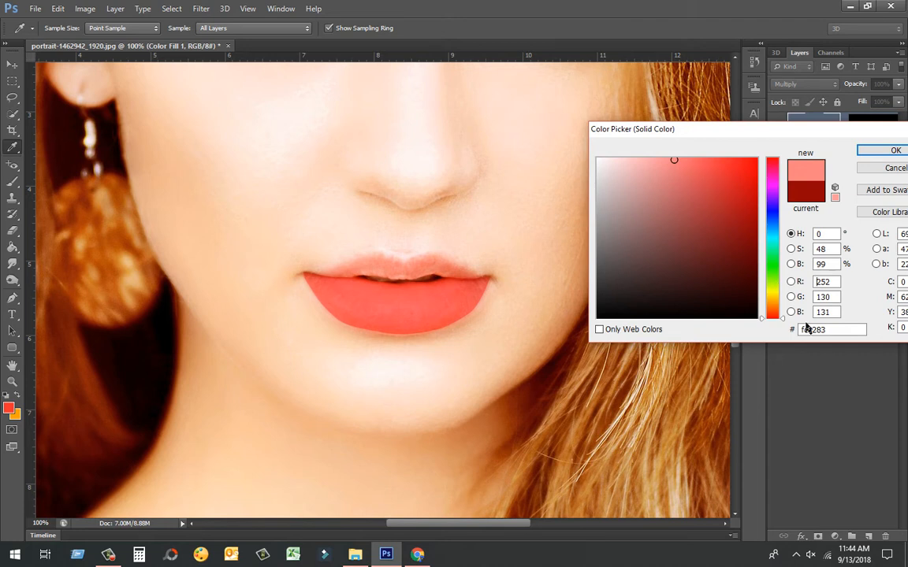
{"action": "left_click_drag", "start_coordinate": [832, 326], "coordinate": [772, 324]}
{"action": "key", "text": "ctrl+c"}
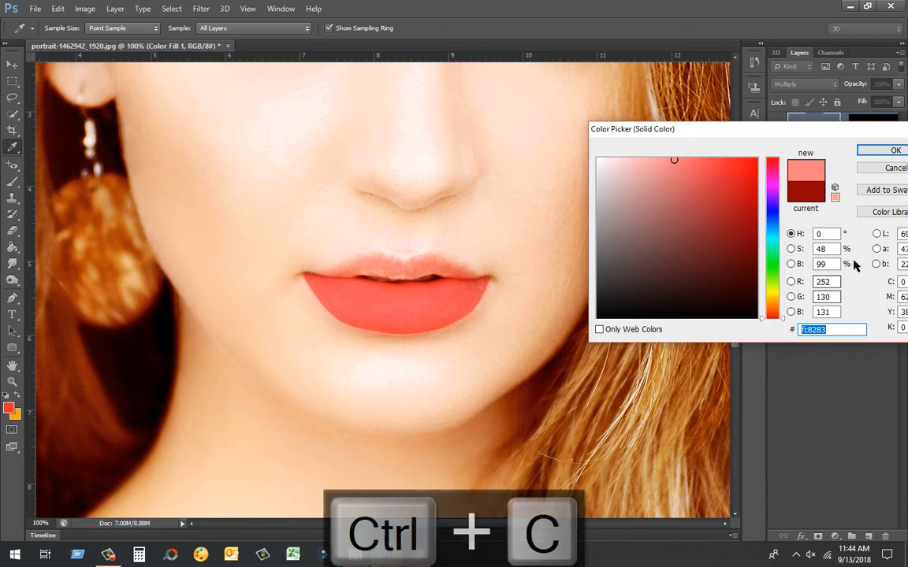
{"action": "left_click", "coordinate": [880, 152]}
In the fill layer's Blending Options, lower the Underlying Layer white value to 208 and leave its black value at 0.
{"action": "left_click", "coordinate": [872, 136]}
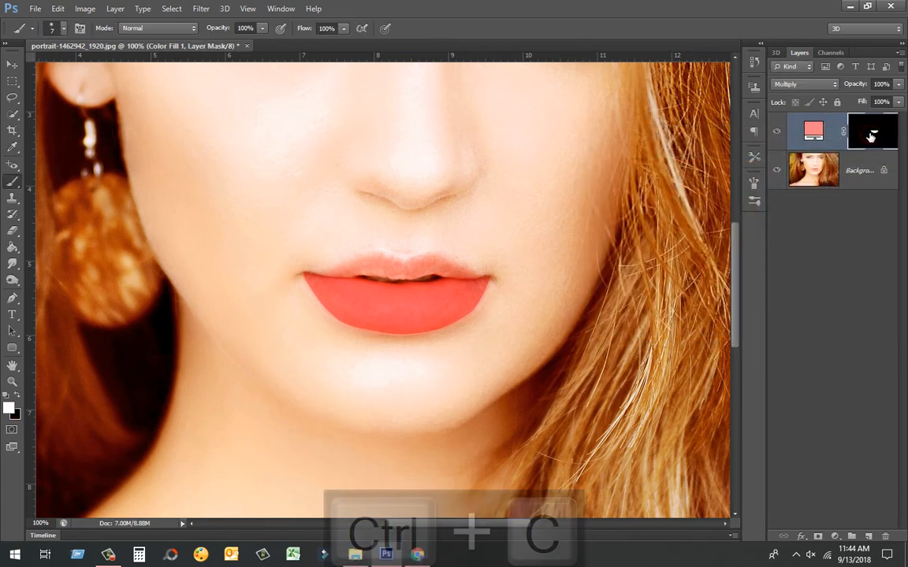
{"action": "left_click", "coordinate": [819, 135]}
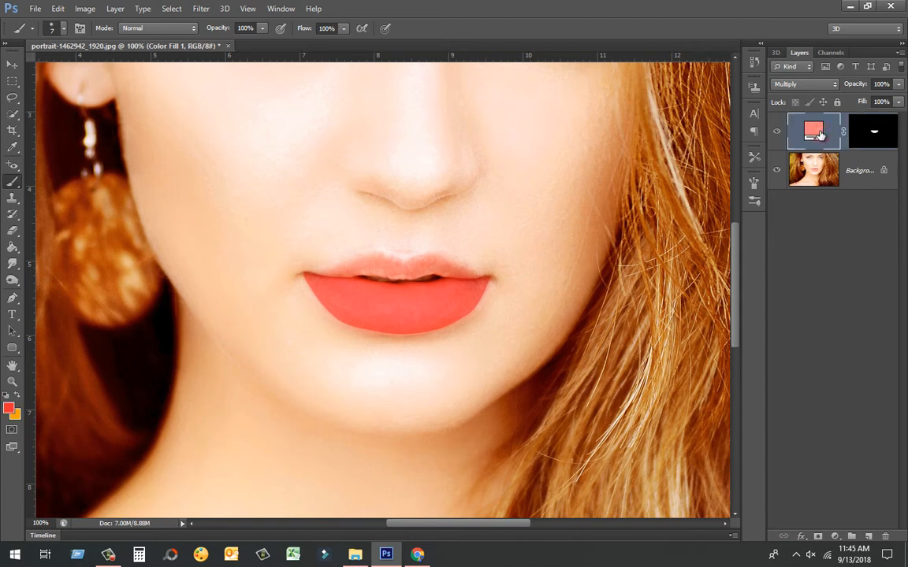
{"action": "right_click", "coordinate": [820, 133]}
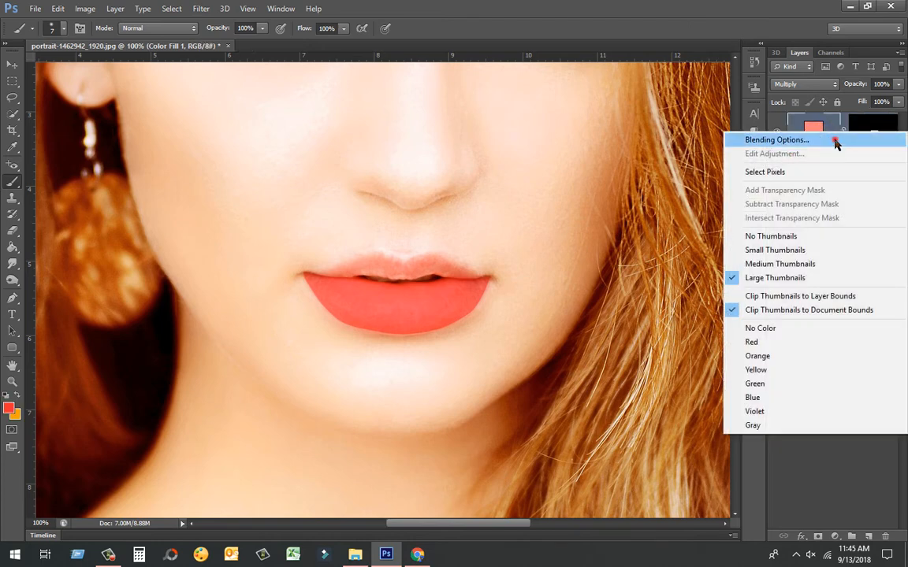
{"action": "left_click", "coordinate": [835, 141]}
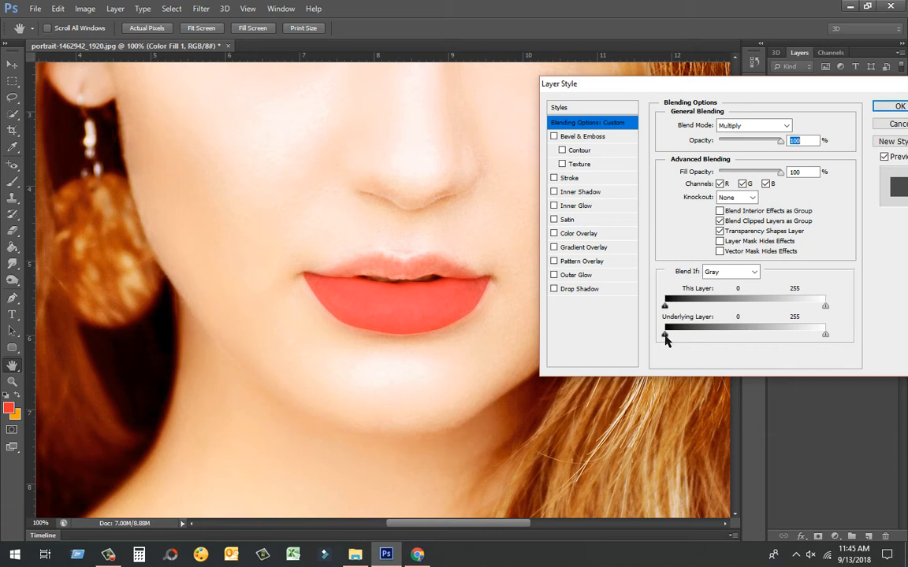
{"action": "left_click_drag", "start_coordinate": [665, 337], "coordinate": [669, 339]}
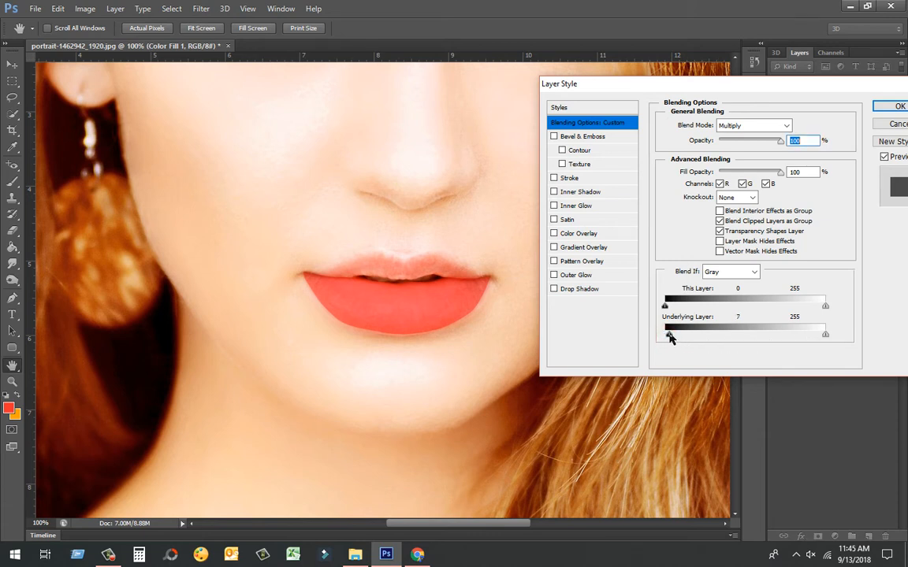
{"action": "left_click_drag", "start_coordinate": [670, 337], "coordinate": [681, 338]}
{"action": "left_click_drag", "start_coordinate": [826, 338], "coordinate": [821, 339]}
{"action": "left_click_drag", "start_coordinate": [814, 337], "coordinate": [796, 337]}
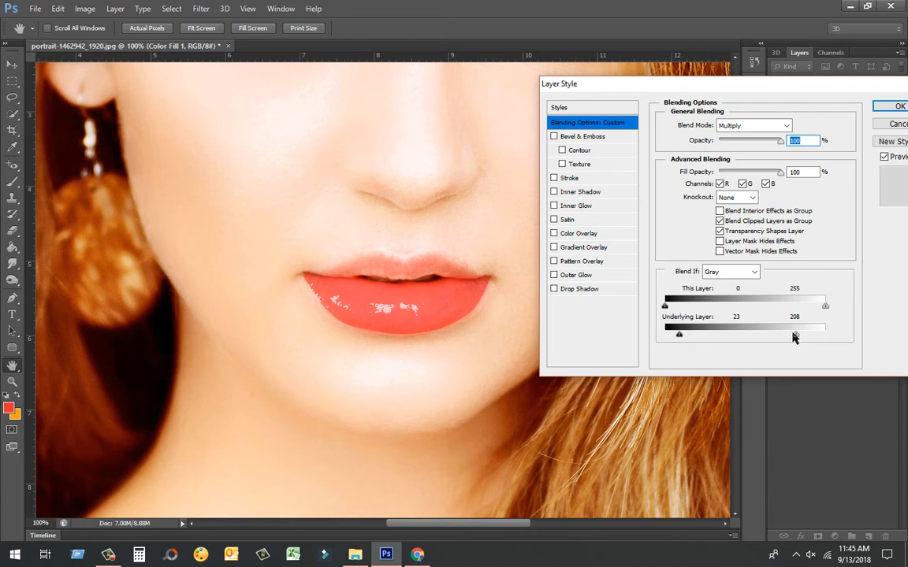
{"action": "left_click_drag", "start_coordinate": [681, 338], "coordinate": [664, 337]}
{"action": "left_click", "coordinate": [893, 107]}
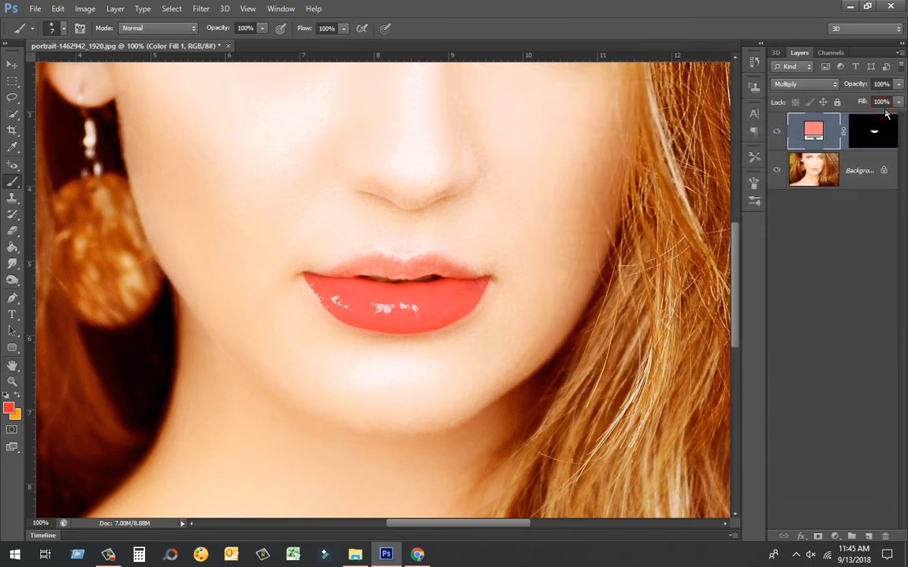
Feather the fill layer's mask by 4.8 px.
{"action": "double_click", "coordinate": [877, 134]}
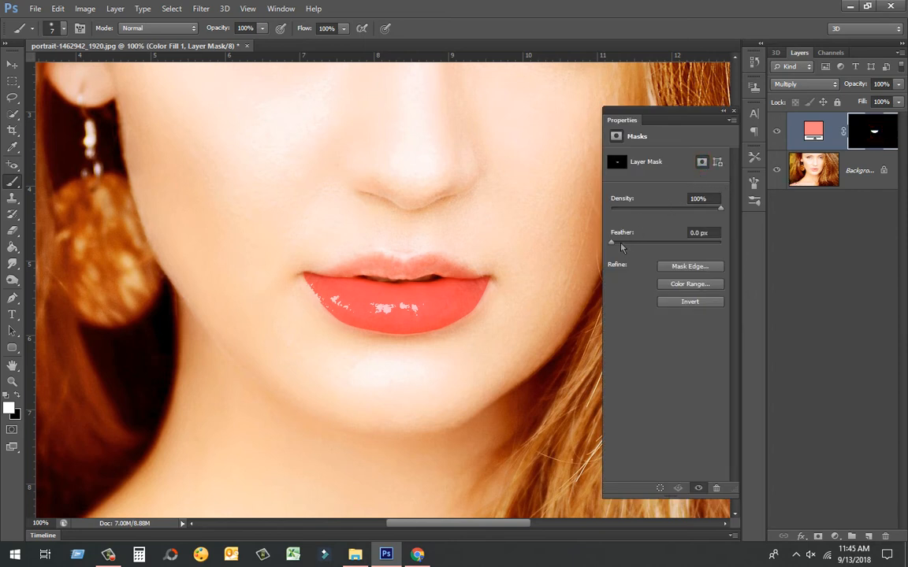
{"action": "left_click_drag", "start_coordinate": [611, 243], "coordinate": [652, 245]}
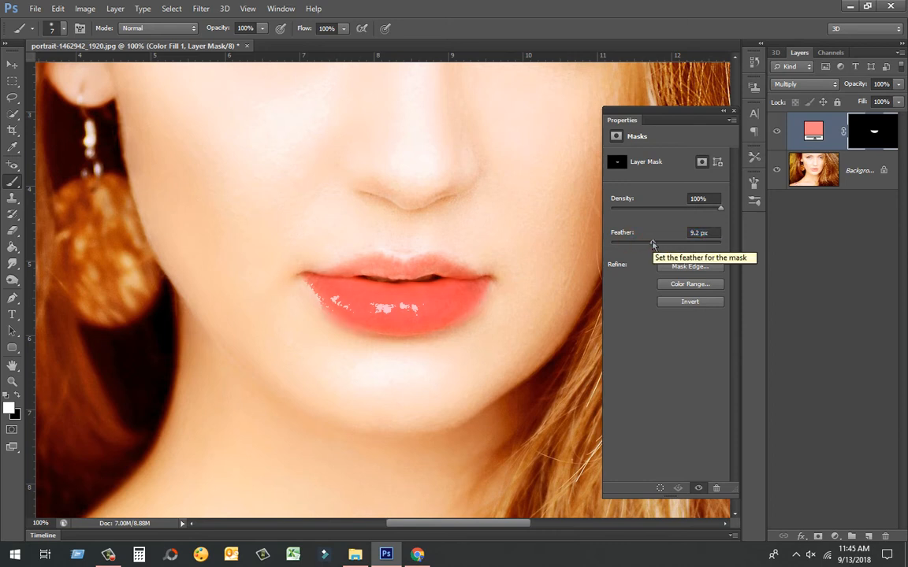
{"action": "left_click", "coordinate": [652, 245]}
{"action": "left_click_drag", "start_coordinate": [652, 245], "coordinate": [639, 245]}
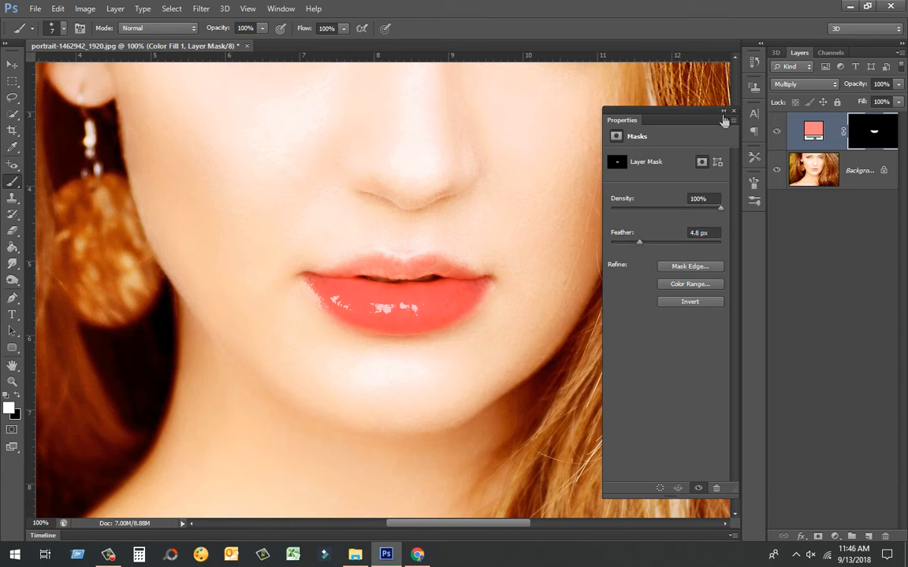
{"action": "left_click", "coordinate": [722, 110]}
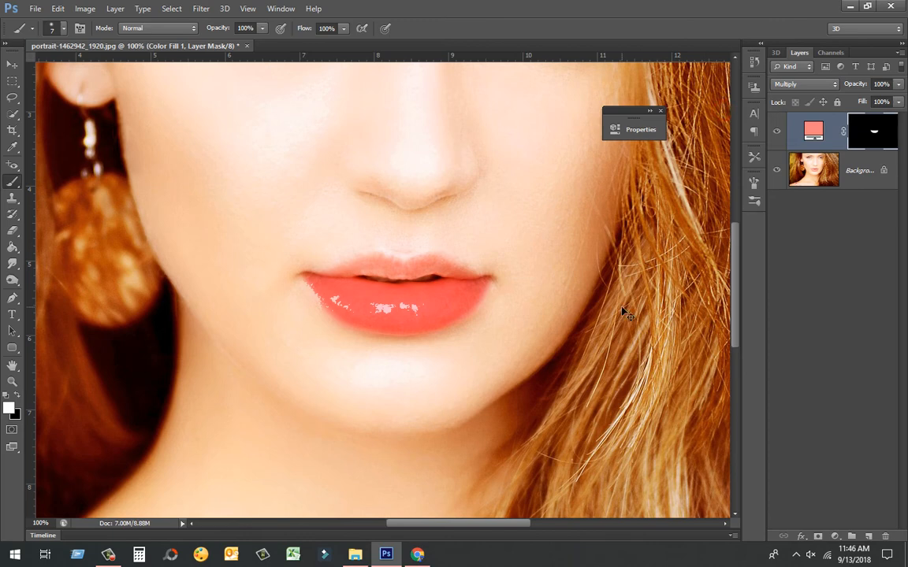
Erase the colour spilling past the lower lip's left edge from the mask with a size 15 eraser at 45% opacity.
{"action": "key", "text": "ctrl+plus"}
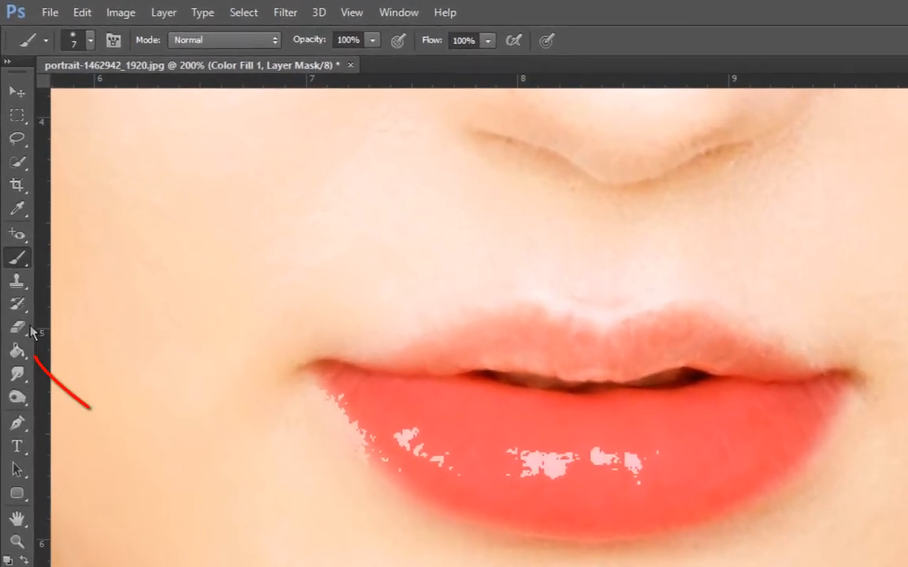
{"action": "left_click", "coordinate": [11, 230]}
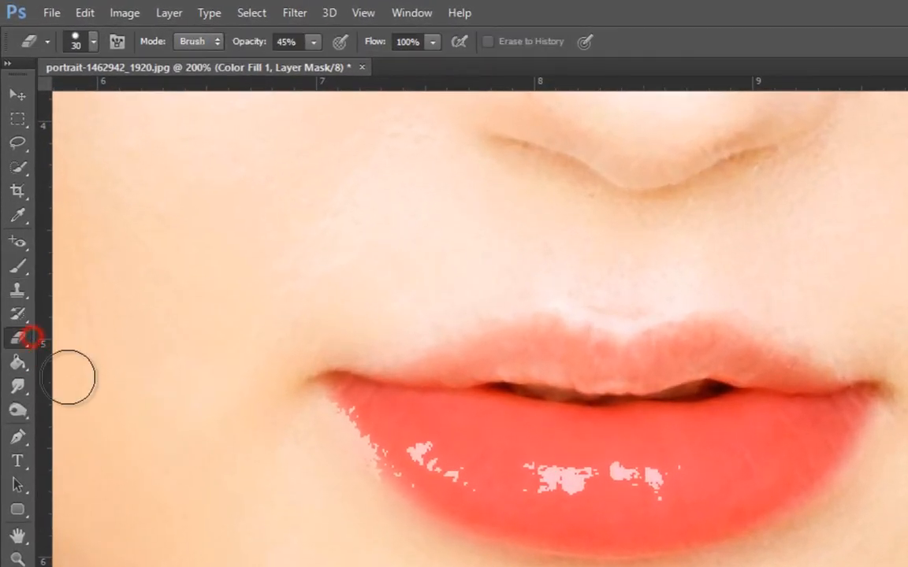
{"action": "left_click", "coordinate": [356, 475]}
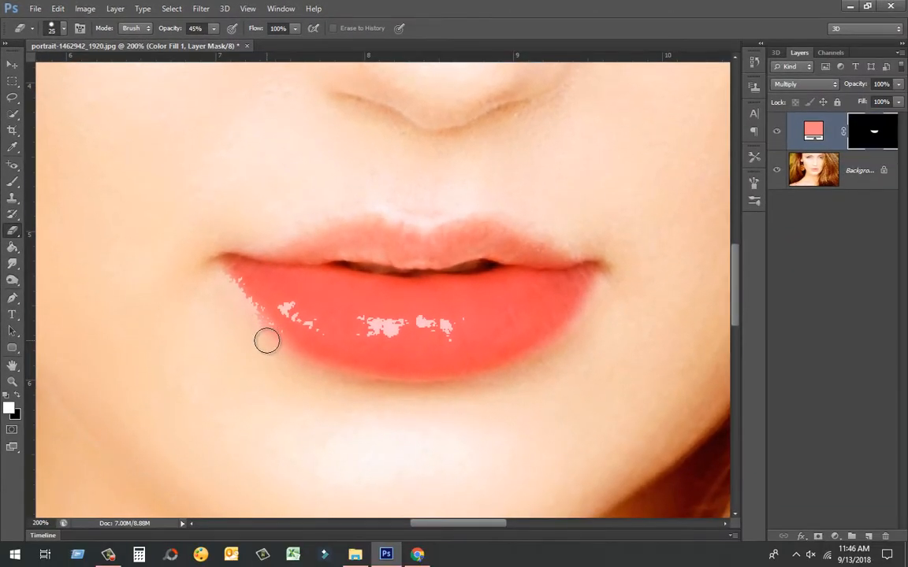
{"action": "key", "text": "bracketleft"}
{"action": "key", "text": "bracketleft"}
{"action": "key", "text": "bracketleft"}
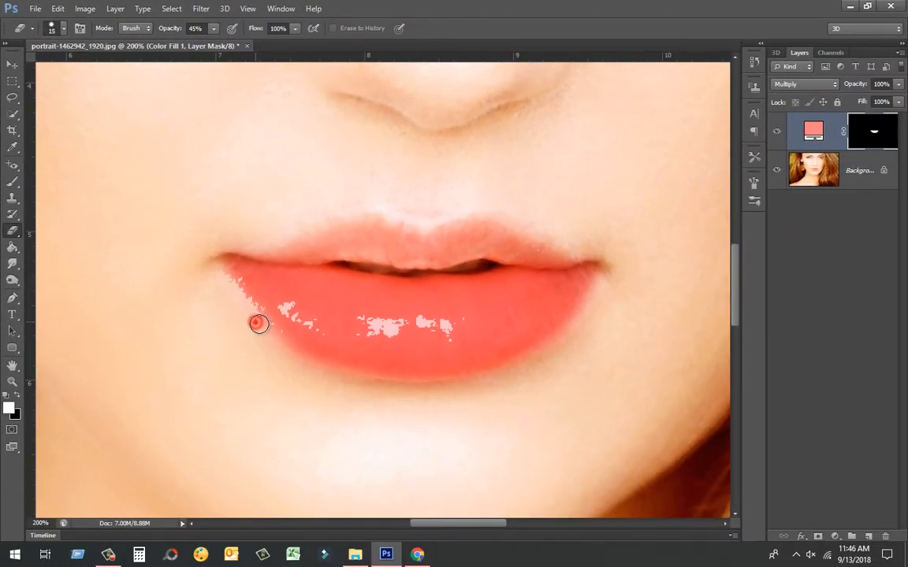
{"action": "left_click", "coordinate": [254, 321]}
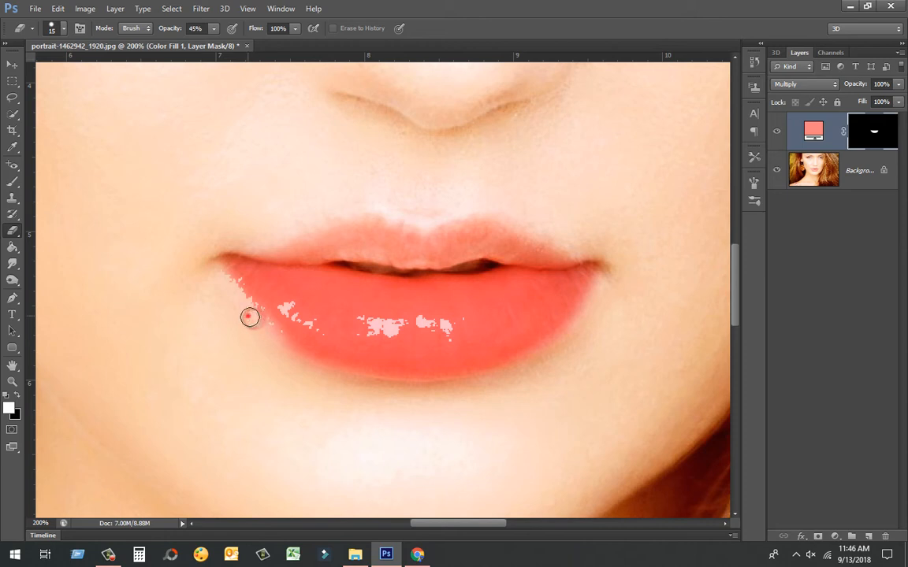
{"action": "left_click", "coordinate": [250, 315]}
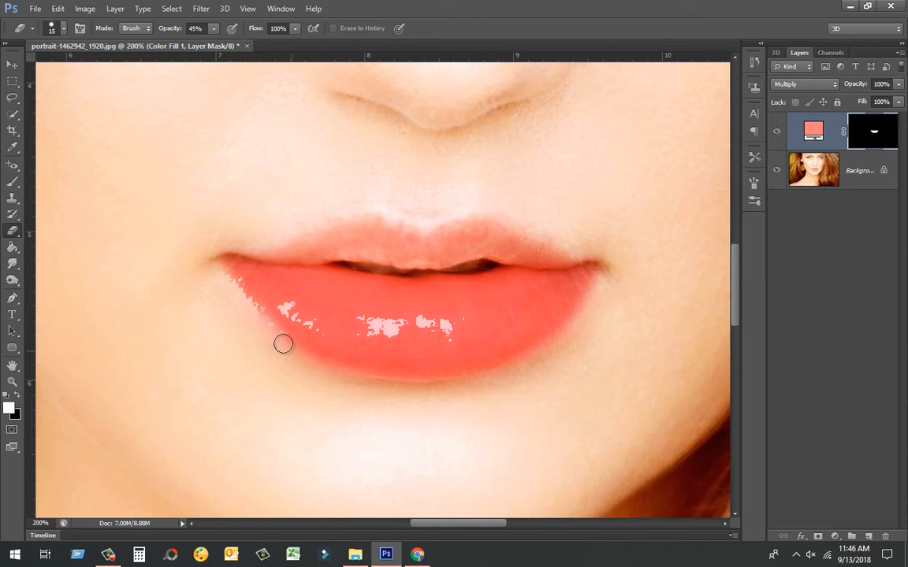
{"action": "left_click_drag", "start_coordinate": [263, 332], "coordinate": [246, 319]}
{"action": "left_click", "coordinate": [261, 329]}
Add a Solid Color fill layer in light red fc8283 above the lower-lip fill layer.
{"action": "key", "text": "ctrl+minus"}
{"action": "key", "text": "ctrl+minus"}
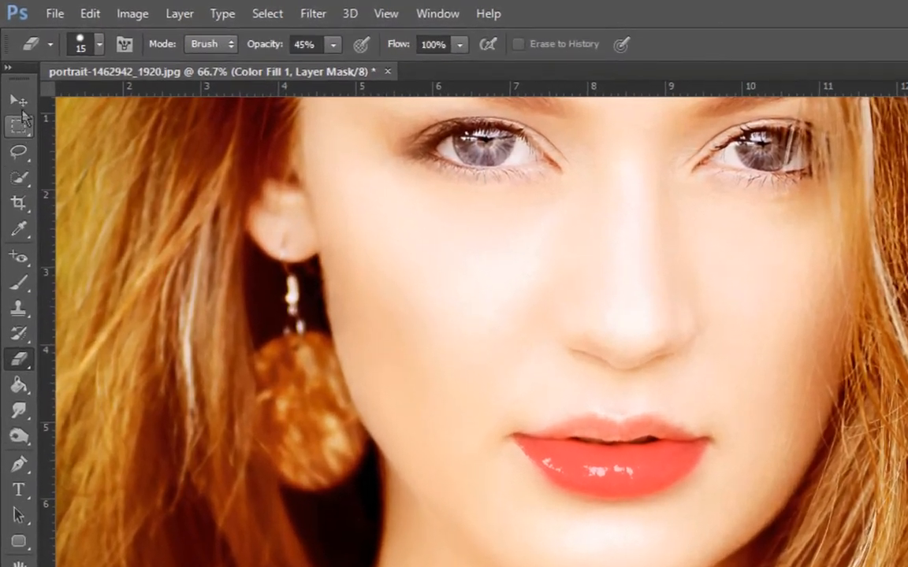
{"action": "left_click", "coordinate": [11, 64]}
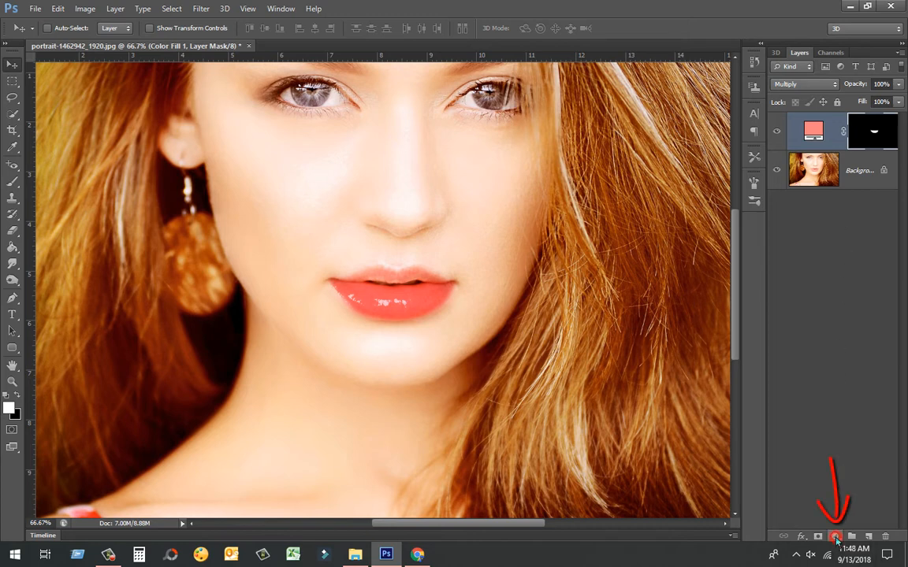
{"action": "left_click", "coordinate": [835, 537]}
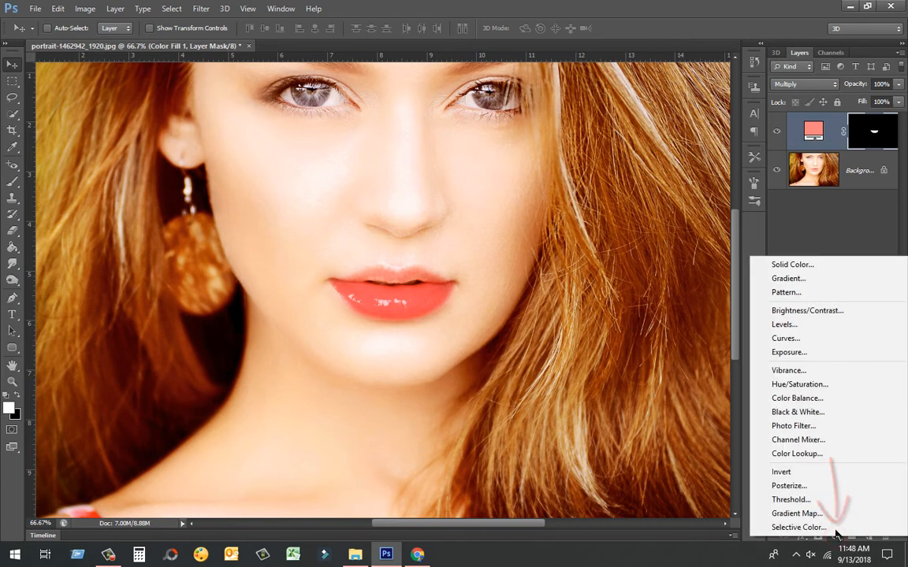
{"action": "left_click", "coordinate": [826, 268]}
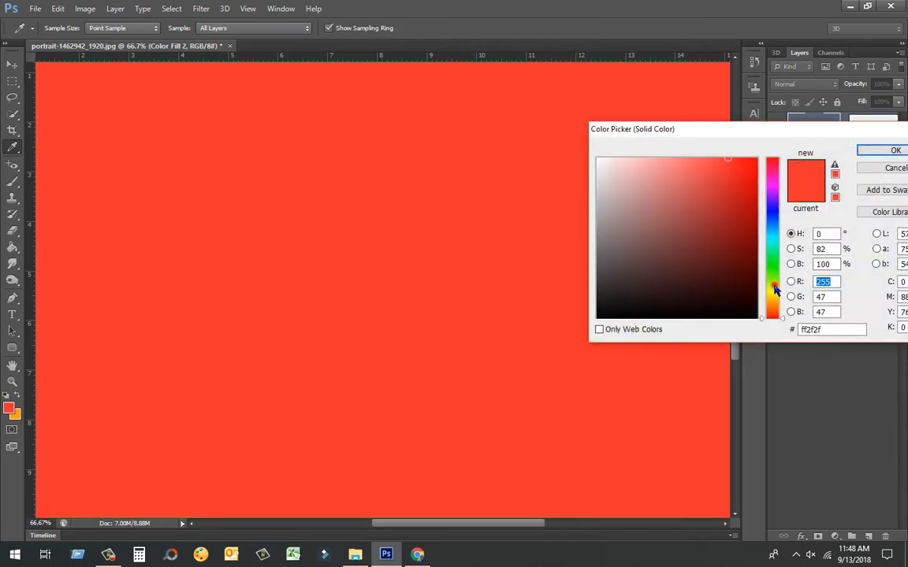
{"action": "mouse_move", "coordinate": [774, 285]}
{"action": "left_mouse_down"}
{"action": "mouse_move", "coordinate": [774, 296]}
{"action": "mouse_move", "coordinate": [775, 169]}
{"action": "left_mouse_up"}
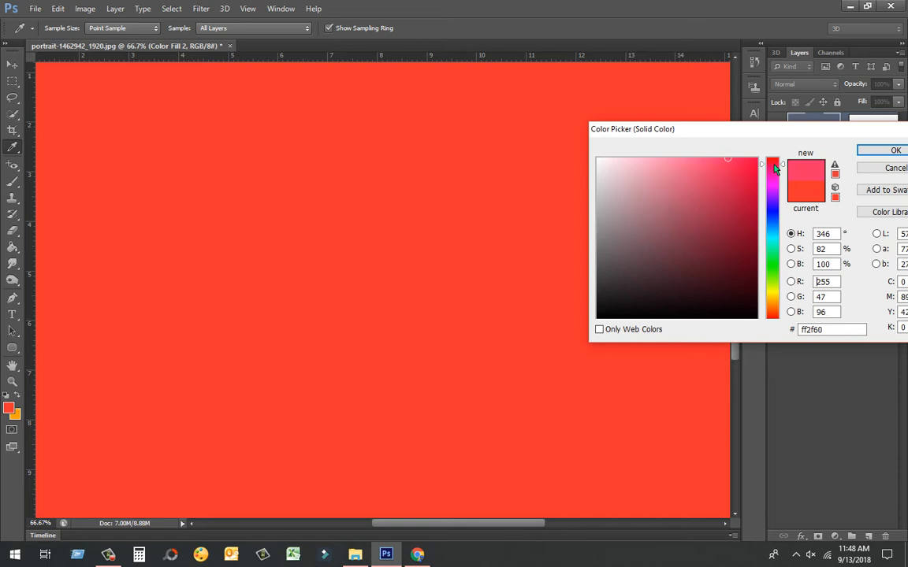
{"action": "left_click", "coordinate": [673, 161]}
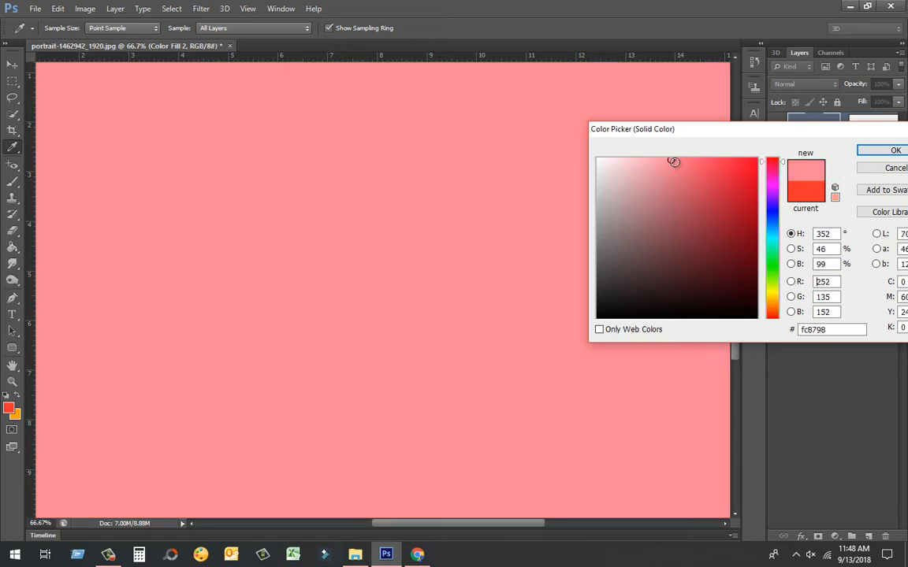
{"action": "left_click_drag", "start_coordinate": [672, 161], "coordinate": [665, 161]}
{"action": "left_click_drag", "start_coordinate": [833, 330], "coordinate": [794, 330]}
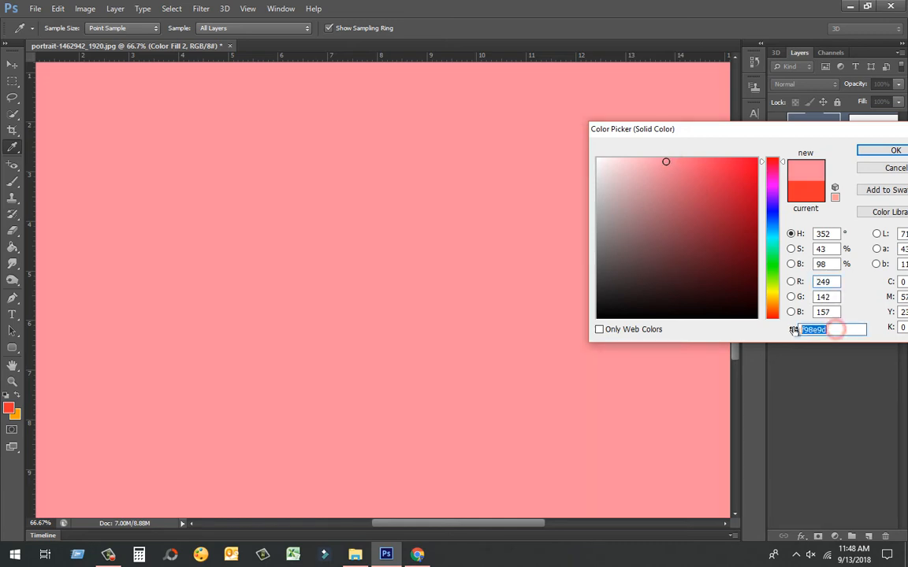
{"action": "type", "text": "fc8283"}
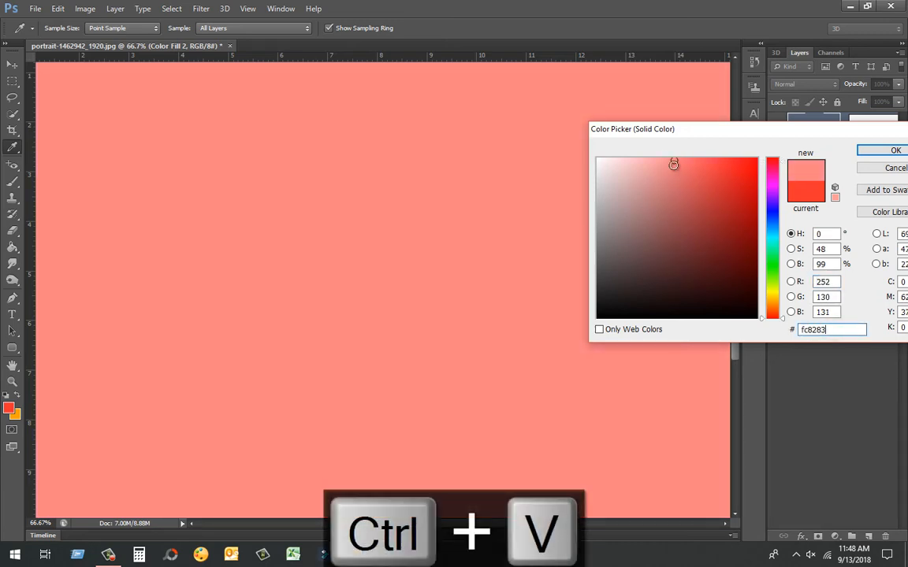
{"action": "left_click", "coordinate": [682, 160]}
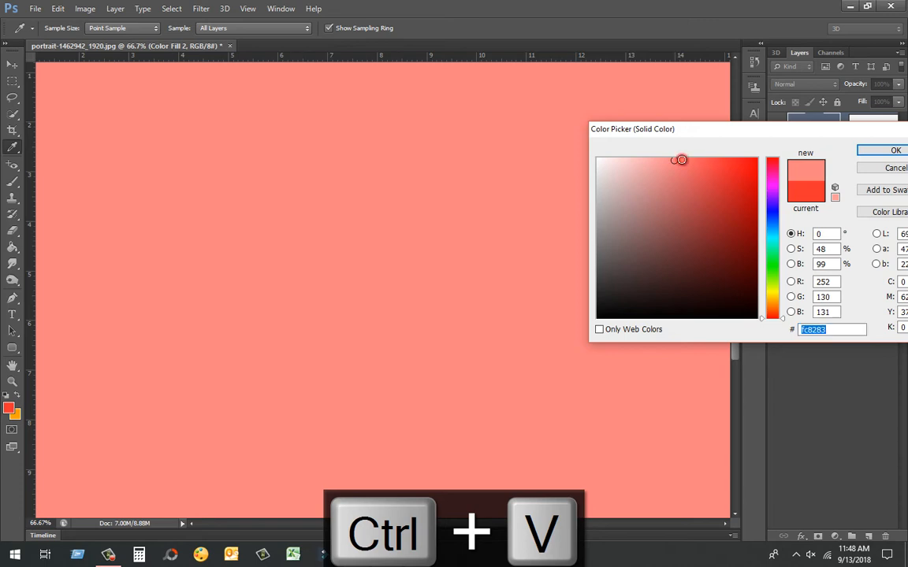
{"action": "left_click", "coordinate": [871, 152]}
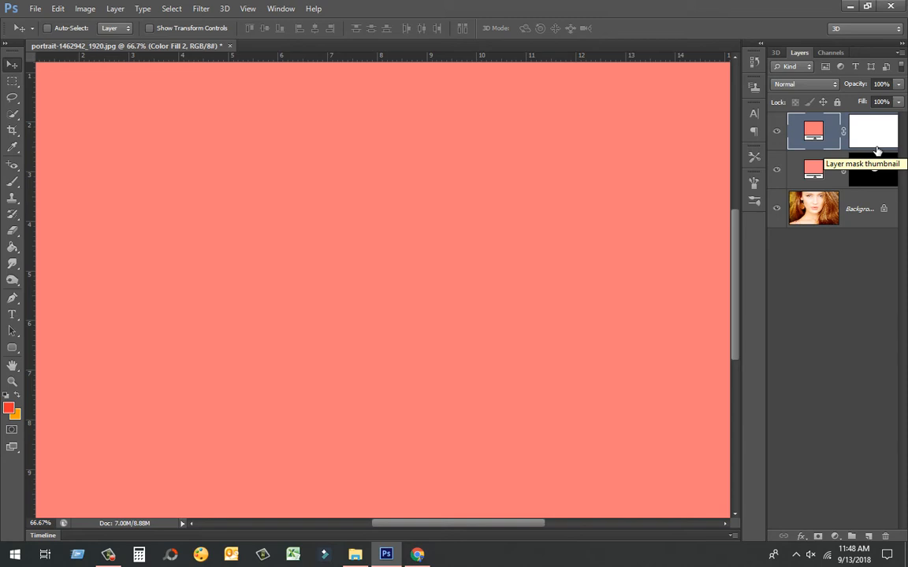
Set the new fill layer's blend mode to Soft Light and fill its mask with black using the Paint Bucket.
{"action": "left_click", "coordinate": [827, 86]}
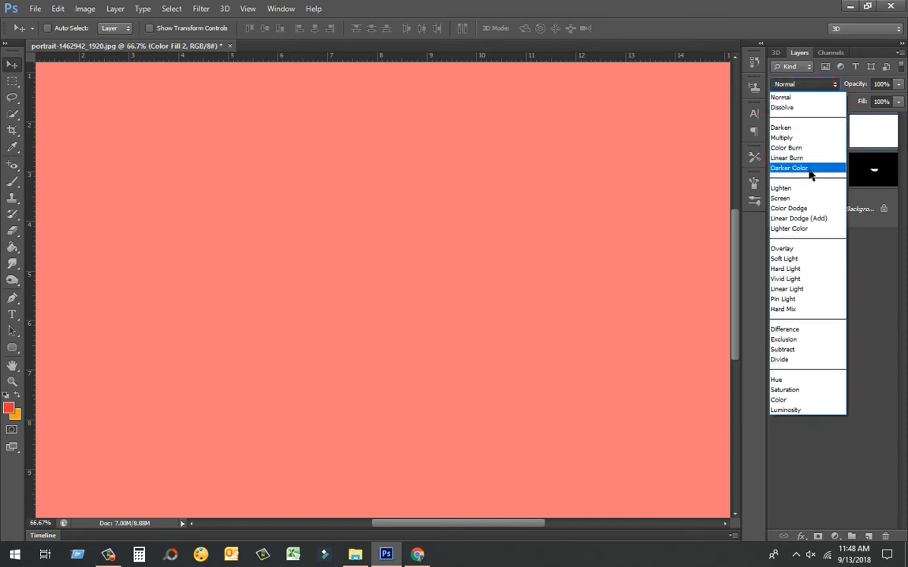
{"action": "left_click", "coordinate": [816, 259]}
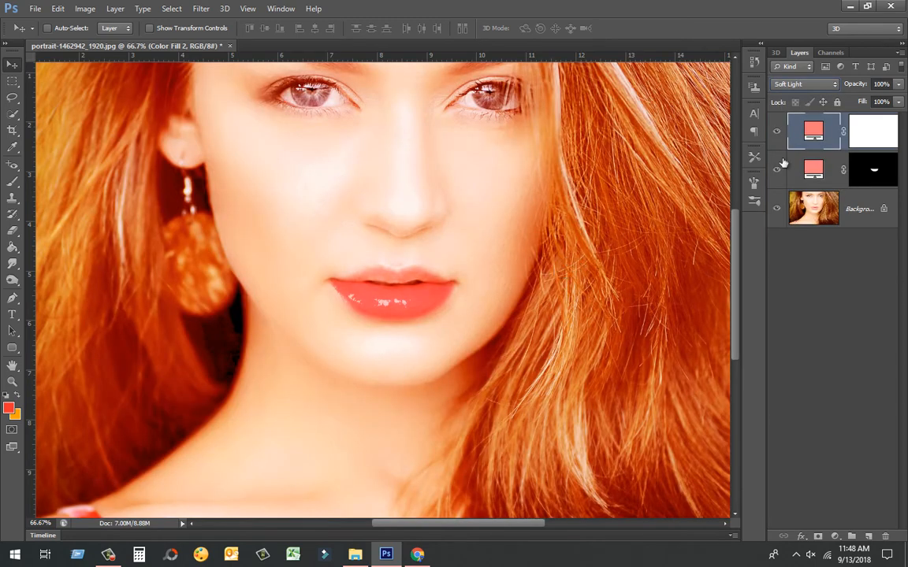
{"action": "left_click", "coordinate": [888, 126]}
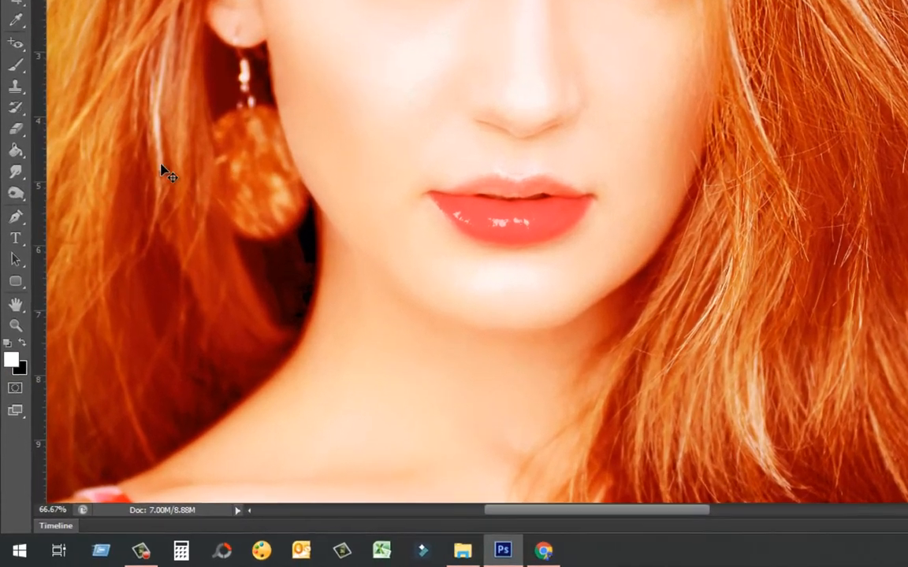
{"action": "left_click", "coordinate": [18, 151]}
{"action": "left_click", "coordinate": [313, 137]}
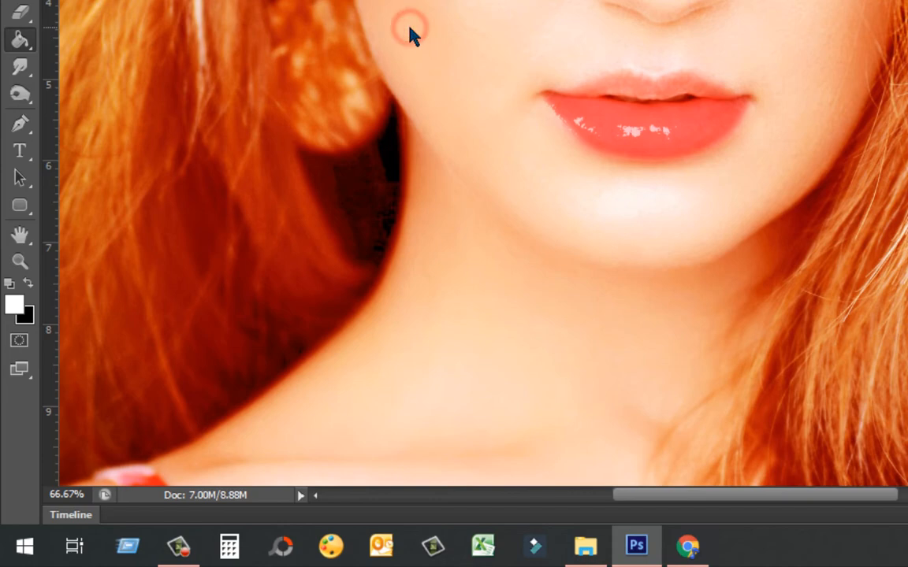
{"action": "left_click", "coordinate": [27, 282]}
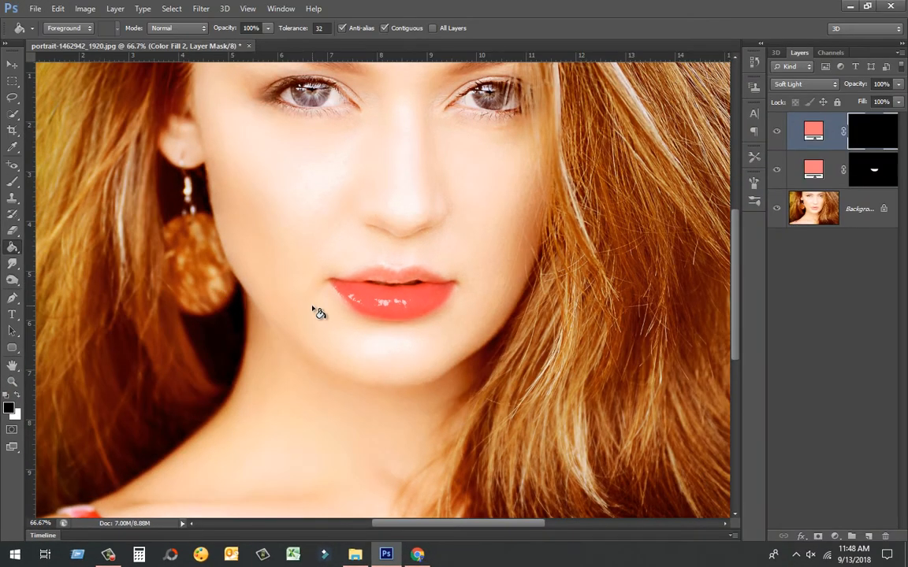
Try to paint the left part of the upper lip into the mask with a size 25 brush.
{"action": "key", "text": "ctrl+plus"}
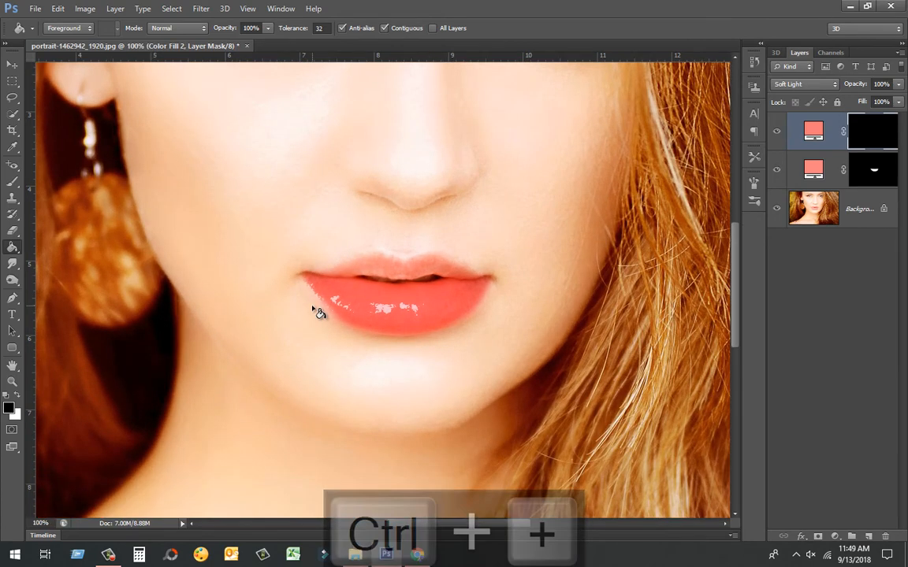
{"action": "key", "text": "ctrl+plus"}
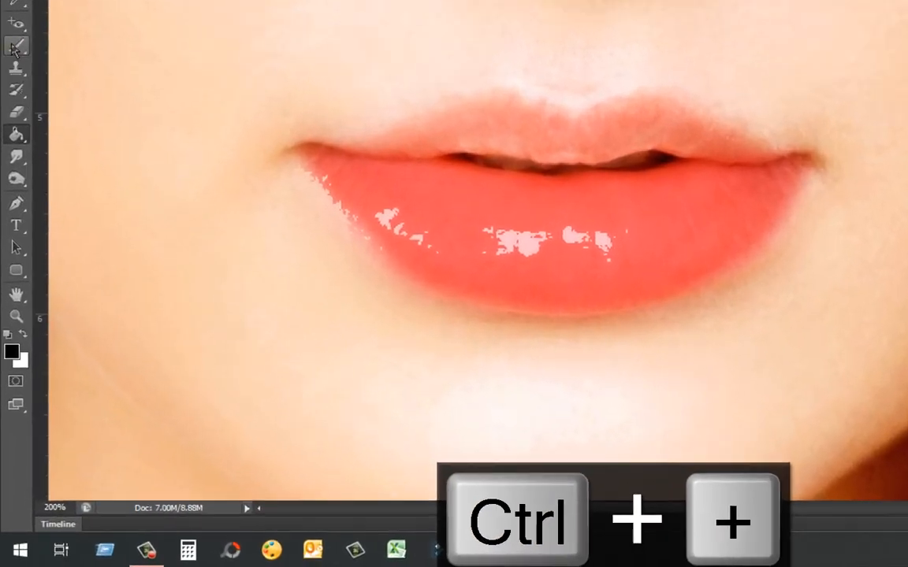
{"action": "key", "text": "b"}
{"action": "key", "text": "x"}
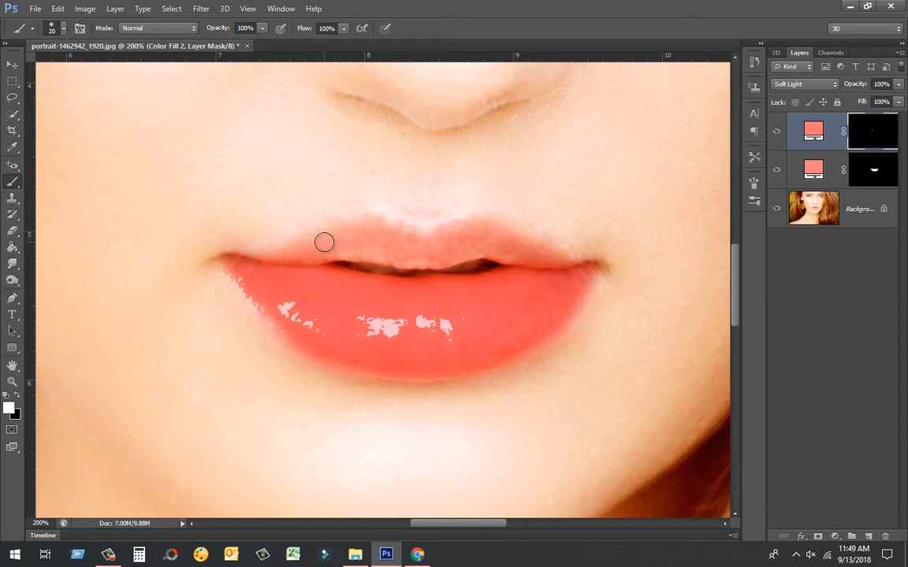
{"action": "left_click", "coordinate": [310, 255]}
{"action": "key", "text": "bracketright"}
{"action": "key", "text": "bracketright"}
{"action": "key", "text": "bracketright"}
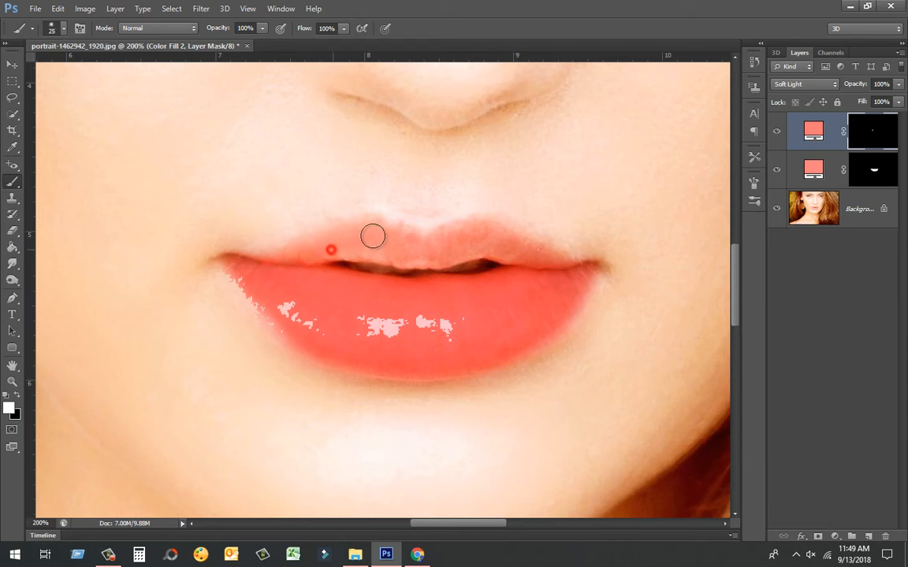
{"action": "key", "text": "ctrl+z"}
{"action": "left_click", "coordinate": [18, 395]}
{"action": "left_click_drag", "start_coordinate": [310, 255], "coordinate": [329, 243]}
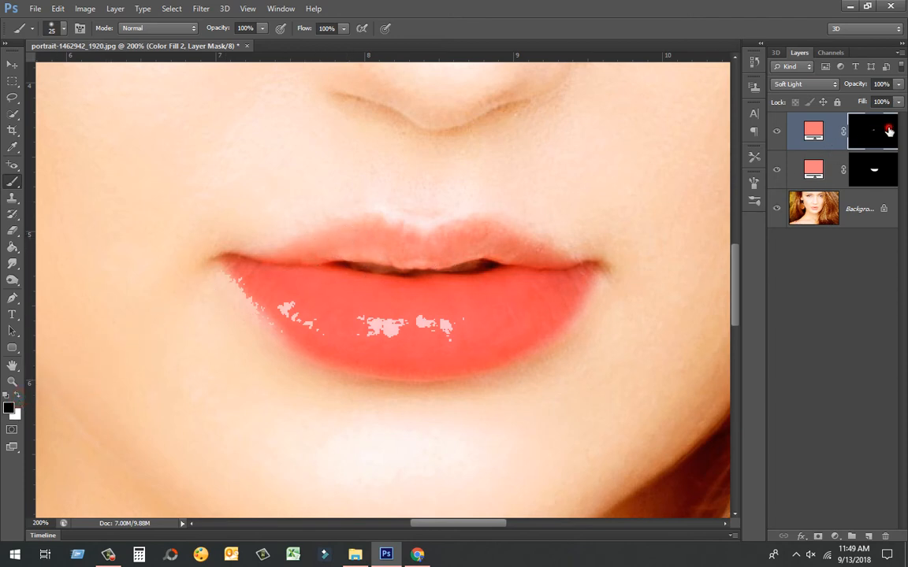
{"action": "left_click_drag", "start_coordinate": [292, 258], "coordinate": [296, 258]}
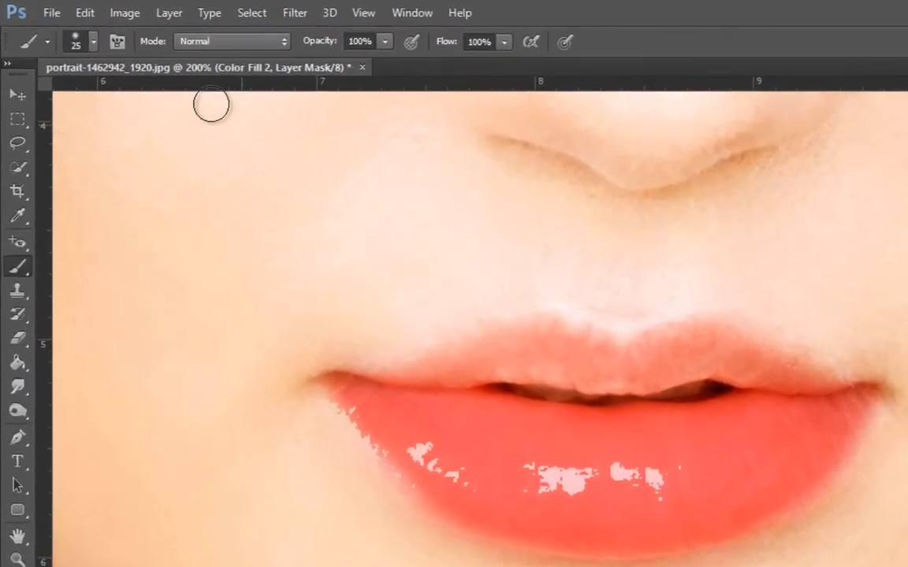
Paint the upper lip into the Soft Light layer's mask in white with a soft round 25 px brush at 0% hardness.
{"action": "left_click", "coordinate": [93, 41]}
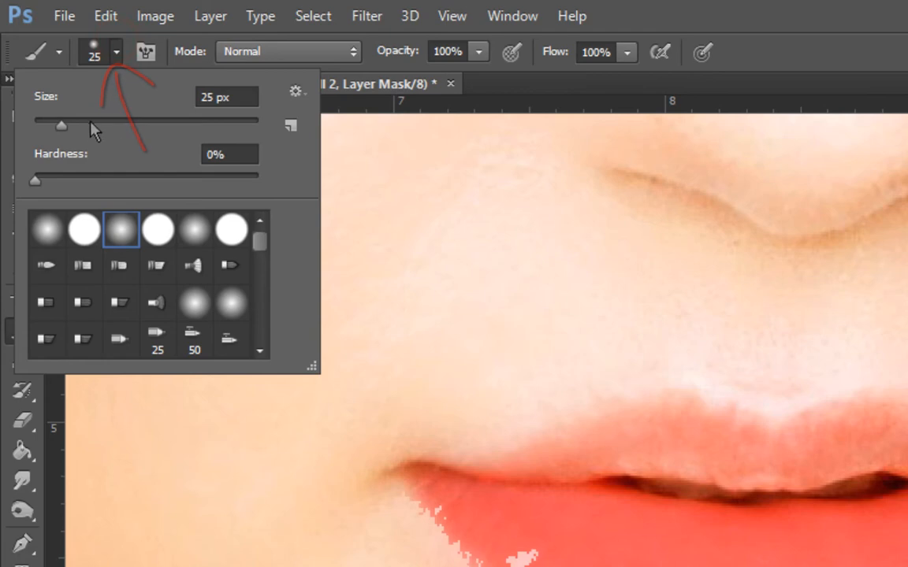
{"action": "left_click", "coordinate": [122, 229]}
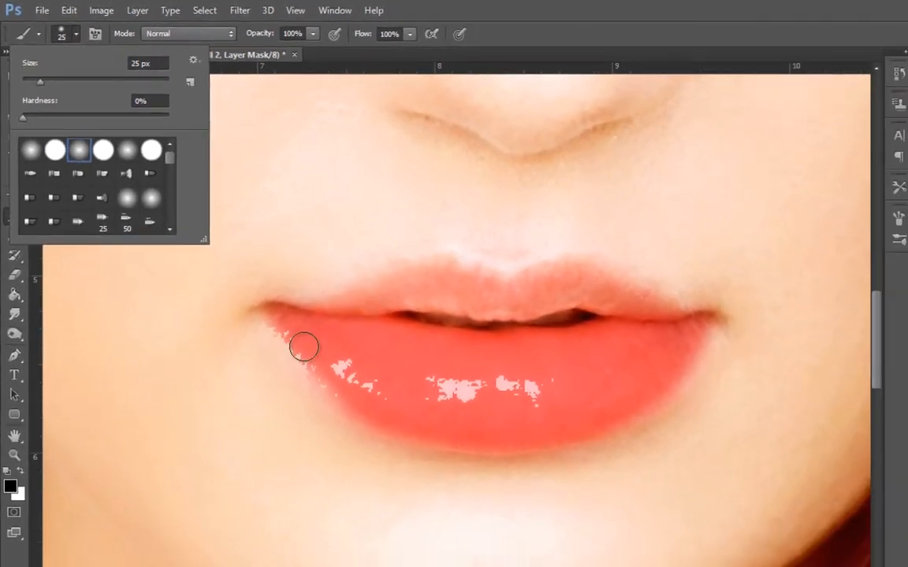
{"action": "left_click", "coordinate": [19, 472]}
{"action": "left_click", "coordinate": [19, 472]}
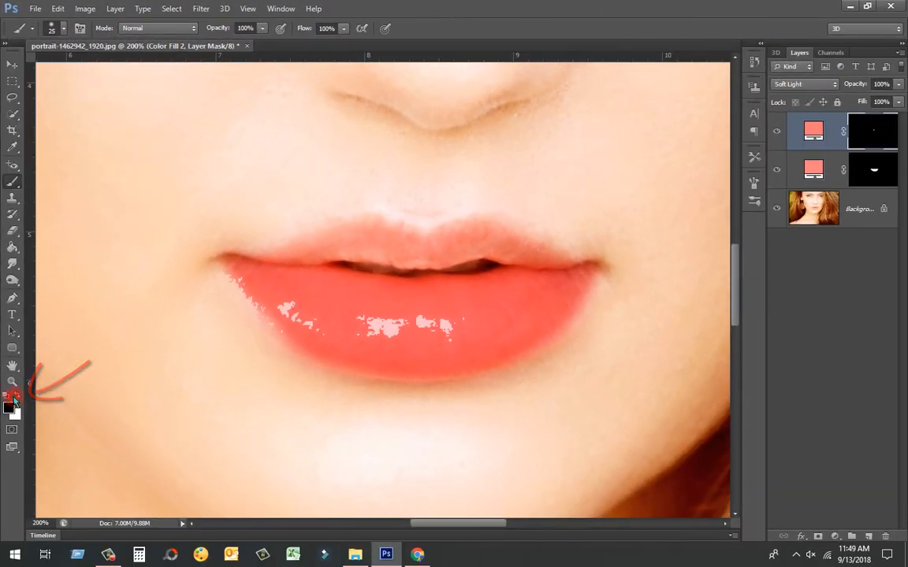
{"action": "left_click", "coordinate": [15, 397]}
{"action": "mouse_move", "coordinate": [291, 260]}
{"action": "left_mouse_down"}
{"action": "mouse_move", "coordinate": [337, 243]}
{"action": "mouse_move", "coordinate": [320, 249]}
{"action": "mouse_move", "coordinate": [431, 248]}
{"action": "mouse_move", "coordinate": [448, 238]}
{"action": "mouse_move", "coordinate": [529, 241]}
{"action": "mouse_move", "coordinate": [563, 258]}
{"action": "left_mouse_up"}
{"action": "left_click_drag", "start_coordinate": [499, 251], "coordinate": [540, 255]}
{"action": "mouse_move", "coordinate": [541, 259]}
{"action": "left_mouse_down"}
{"action": "mouse_move", "coordinate": [500, 245]}
{"action": "mouse_move", "coordinate": [515, 250]}
{"action": "mouse_move", "coordinate": [446, 252]}
{"action": "left_mouse_up"}
{"action": "left_click_drag", "start_coordinate": [501, 245], "coordinate": [441, 254]}
{"action": "left_click_drag", "start_coordinate": [451, 221], "coordinate": [400, 231]}
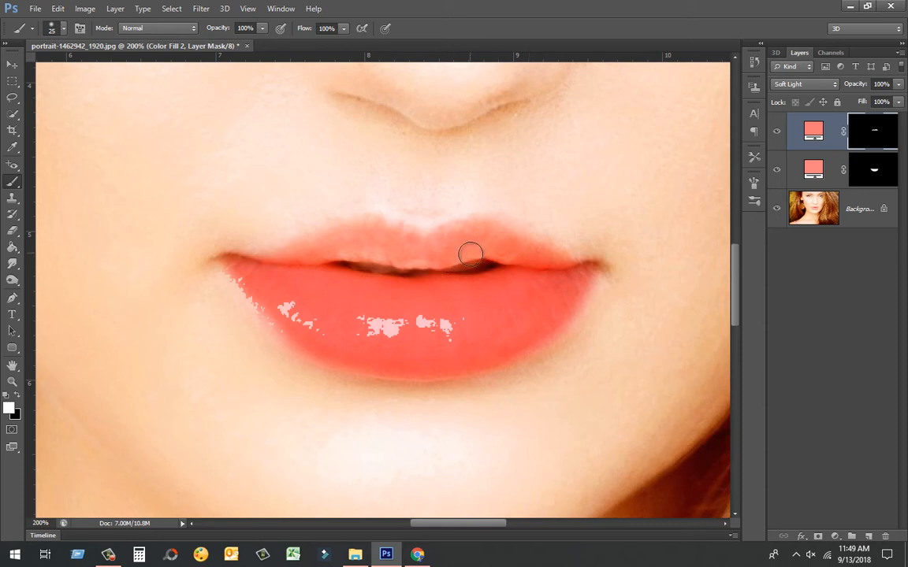
{"action": "mouse_move", "coordinate": [488, 247]}
{"action": "left_mouse_down"}
{"action": "mouse_move", "coordinate": [427, 262]}
{"action": "mouse_move", "coordinate": [465, 246]}
{"action": "left_mouse_up"}
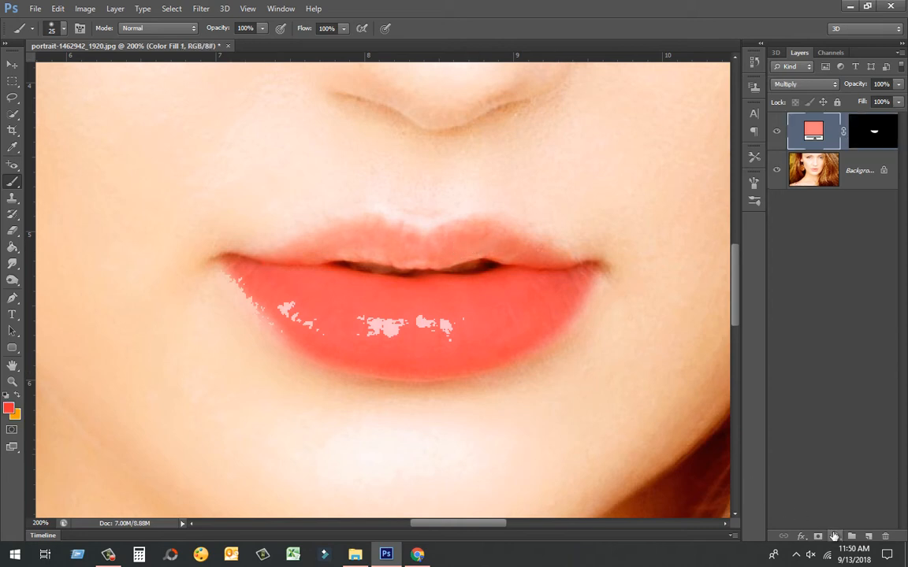
Add a Solid Color fill layer in orange fa6846 above the lower-lip fill layer.
{"action": "left_click", "coordinate": [833, 536]}
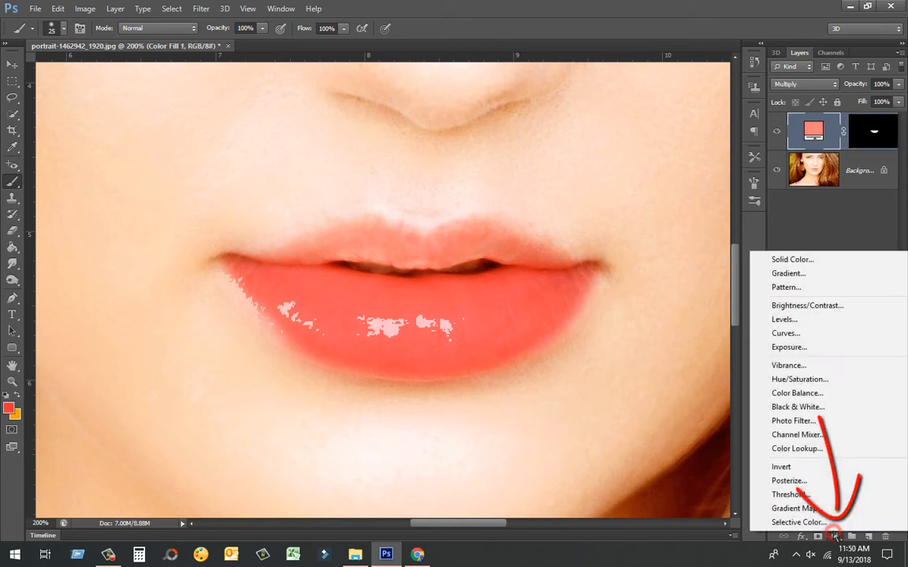
{"action": "left_click", "coordinate": [835, 260]}
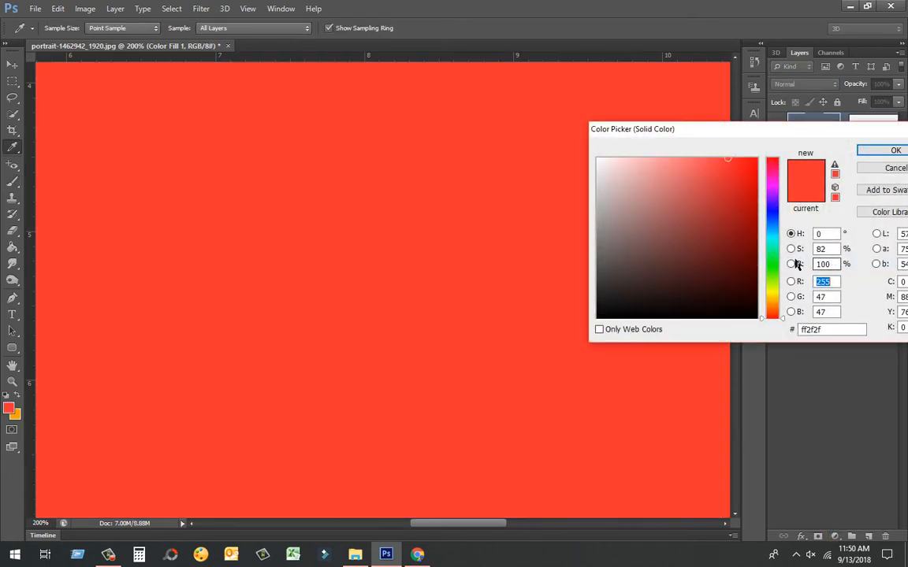
{"action": "left_click_drag", "start_coordinate": [776, 209], "coordinate": [769, 170]}
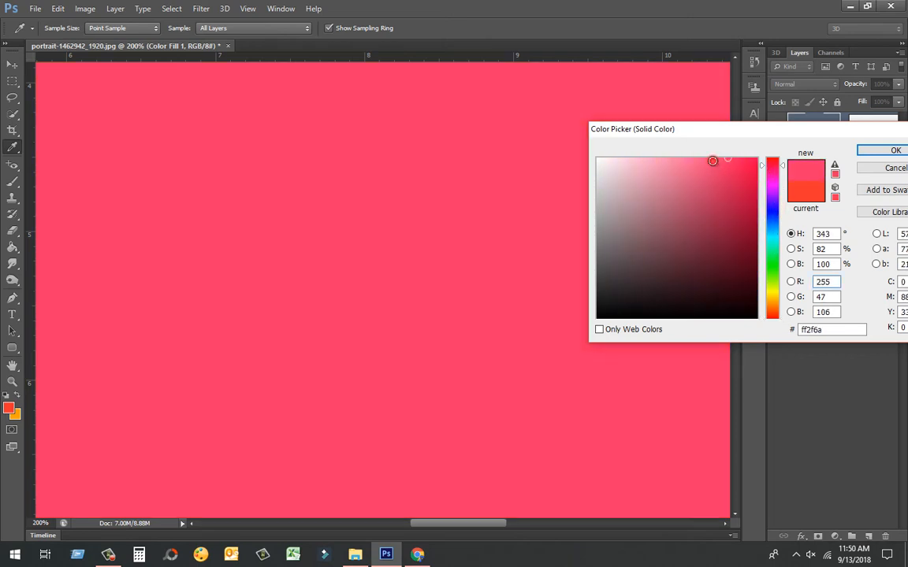
{"action": "left_click", "coordinate": [712, 161]}
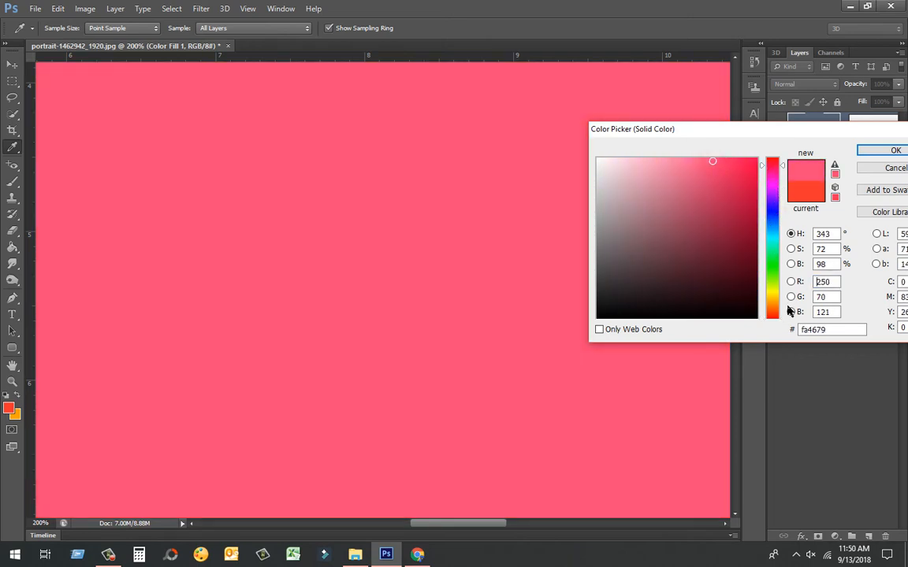
{"action": "left_click", "coordinate": [773, 313]}
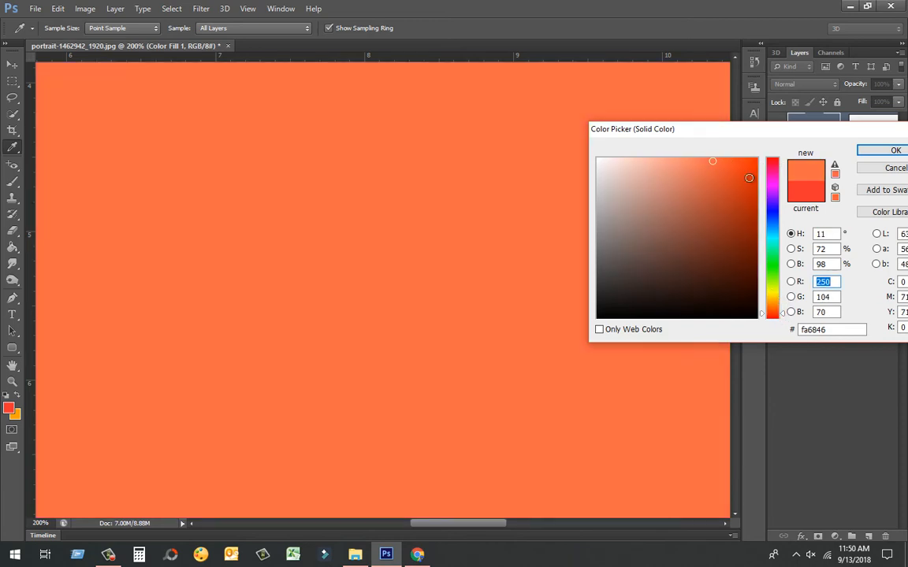
{"action": "left_click", "coordinate": [867, 150]}
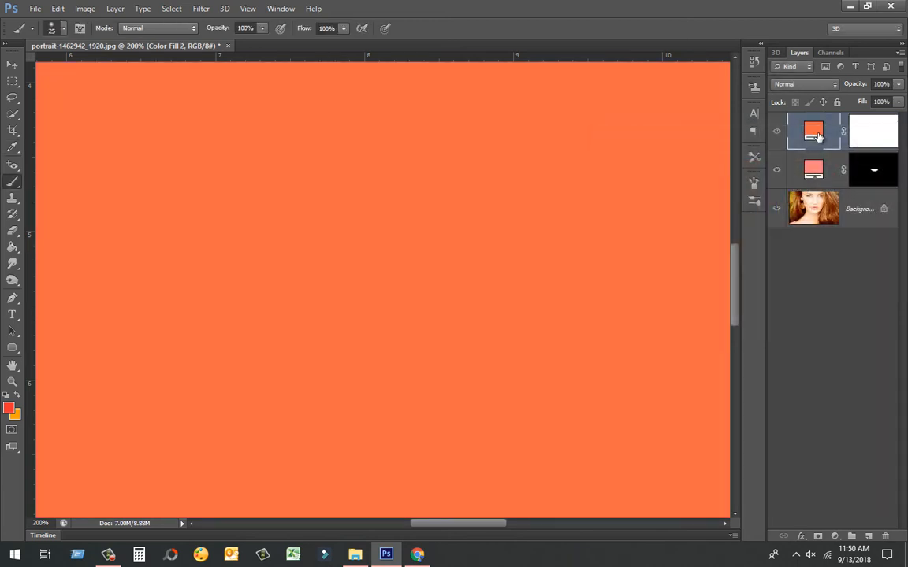
Set the orange fill layer's blend mode to Multiply and fill its mask with black using the Paint Bucket.
{"action": "left_click", "coordinate": [808, 89]}
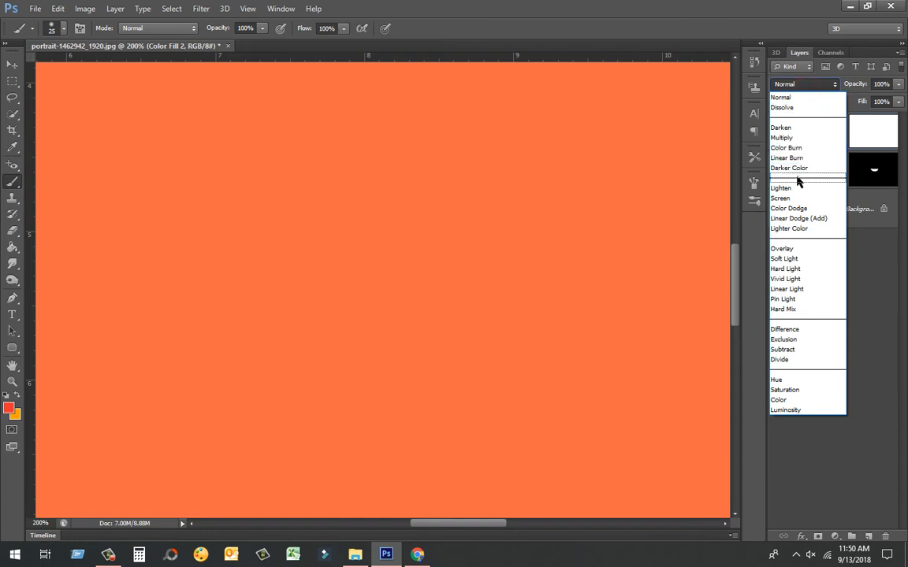
{"action": "left_click", "coordinate": [798, 140]}
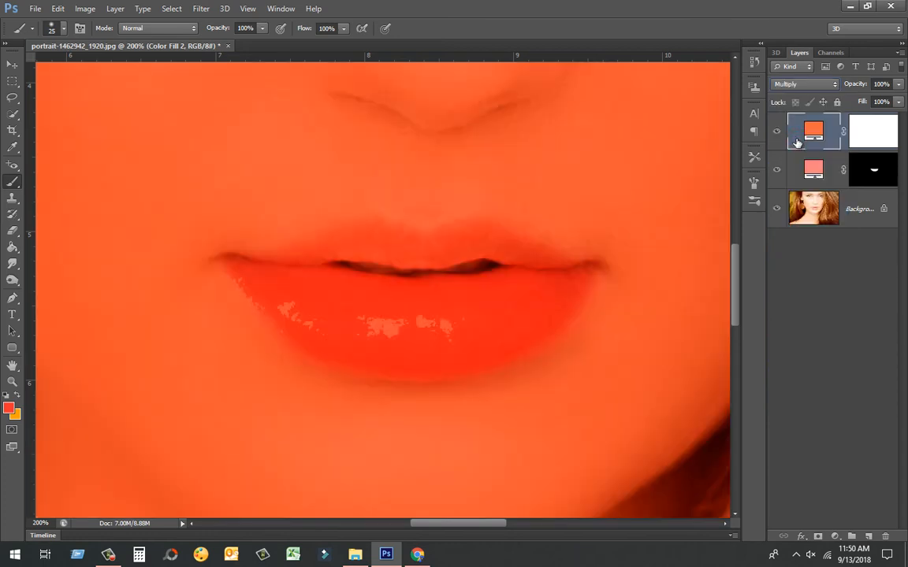
{"action": "left_click", "coordinate": [859, 134]}
{"action": "key", "text": "d"}
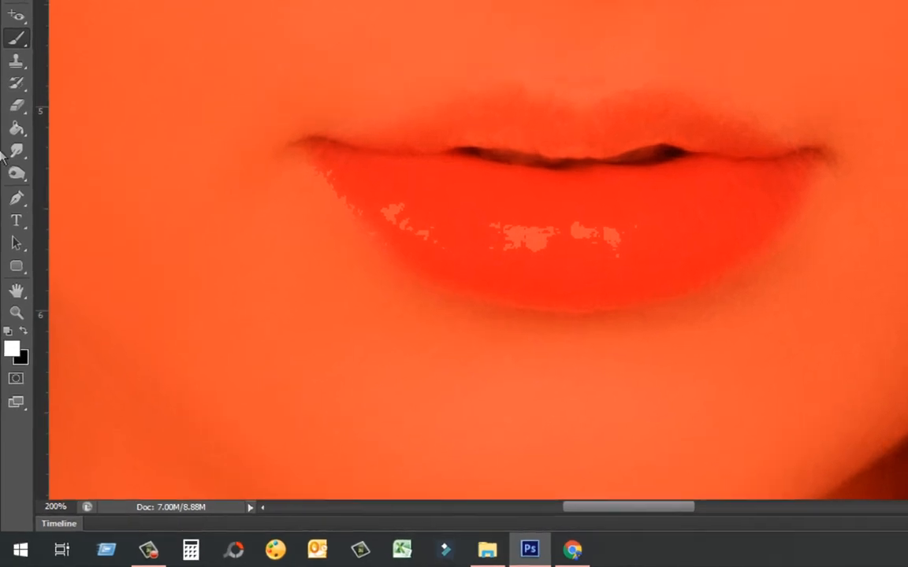
{"action": "left_click", "coordinate": [17, 129]}
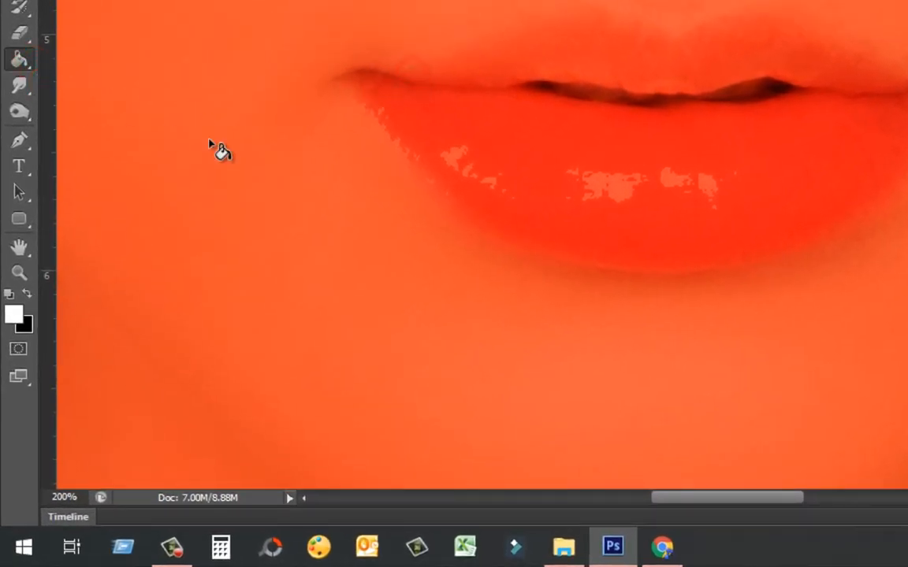
{"action": "left_click", "coordinate": [420, 42]}
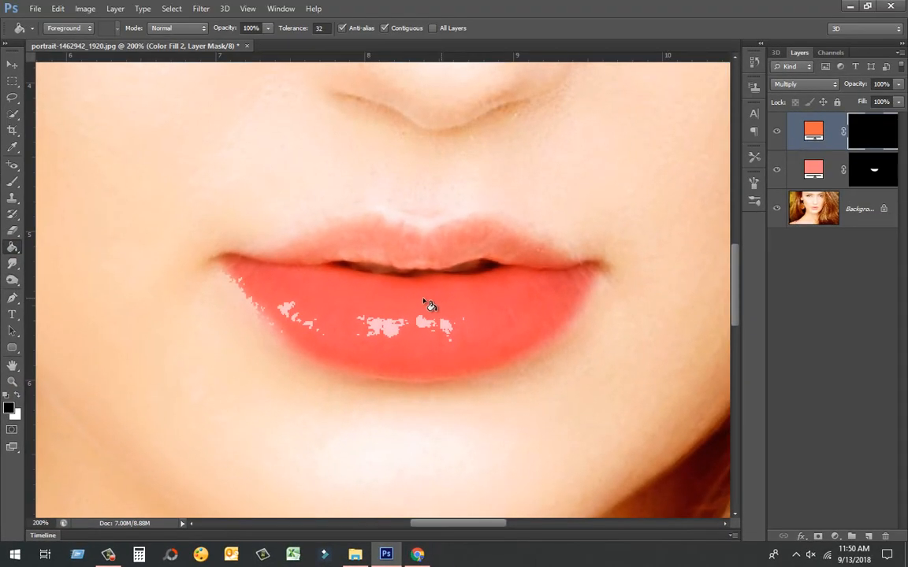
Paint the outer band of the upper lip into the orange layer's mask in white with the 25 px brush.
{"action": "left_click", "coordinate": [13, 181]}
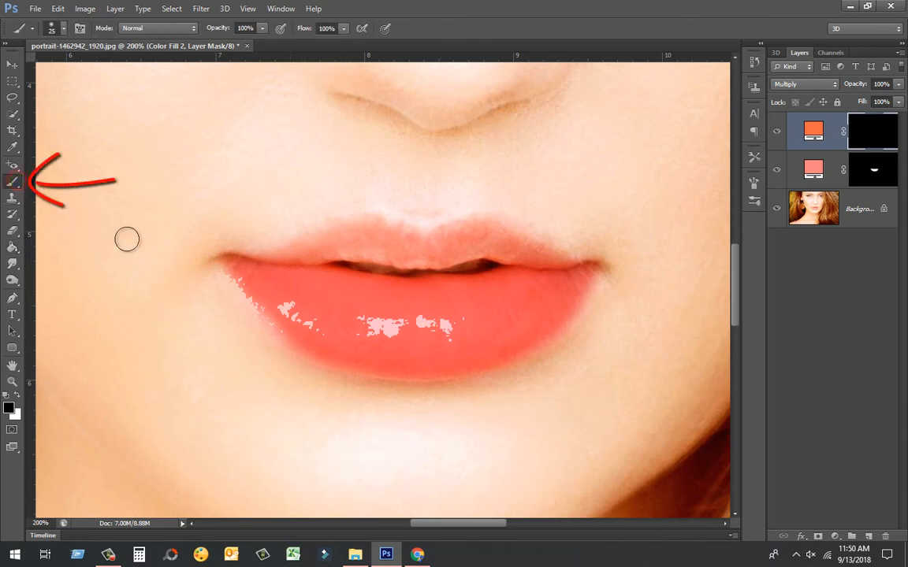
{"action": "left_click", "coordinate": [17, 395]}
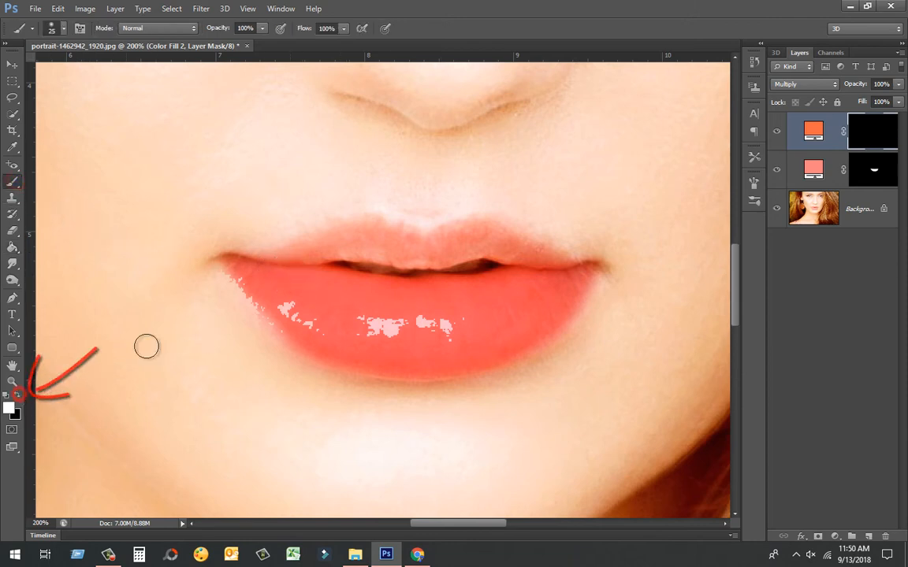
{"action": "mouse_move", "coordinate": [240, 254]}
{"action": "left_mouse_down"}
{"action": "mouse_move", "coordinate": [304, 252]}
{"action": "mouse_move", "coordinate": [377, 228]}
{"action": "mouse_move", "coordinate": [413, 242]}
{"action": "mouse_move", "coordinate": [482, 227]}
{"action": "mouse_move", "coordinate": [541, 257]}
{"action": "left_mouse_up"}
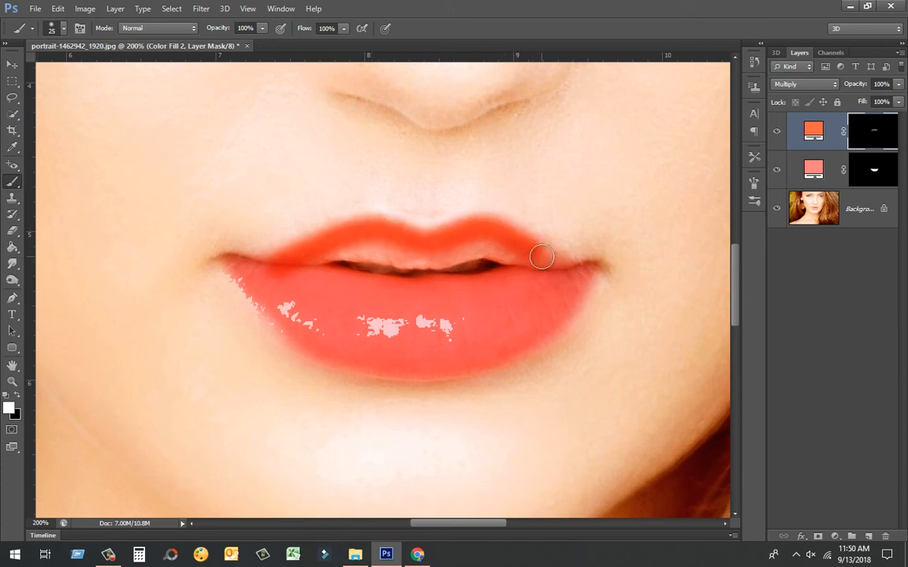
Fill in the inner area of the upper lip down to the mouth opening on the mask with a 9 px white brush.
{"action": "key", "text": "bracketleft"}
{"action": "key", "text": "ctrl+plus"}
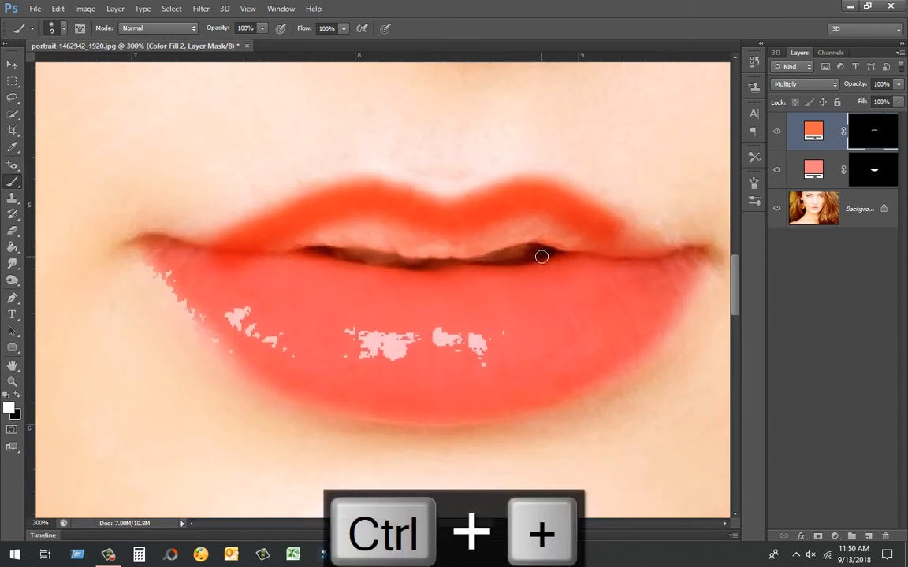
{"action": "left_click", "coordinate": [611, 227]}
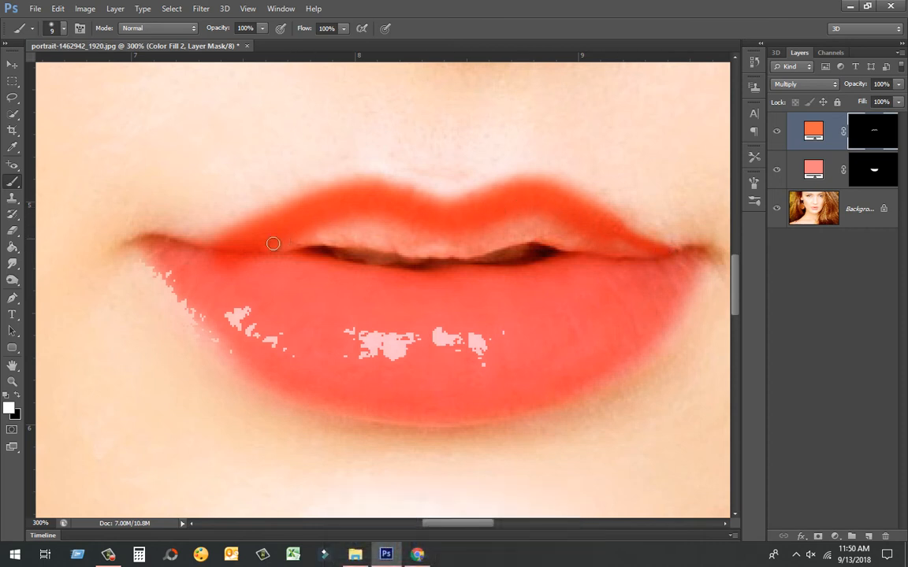
{"action": "left_click_drag", "start_coordinate": [285, 241], "coordinate": [387, 235]}
{"action": "key", "text": "ctrl+z"}
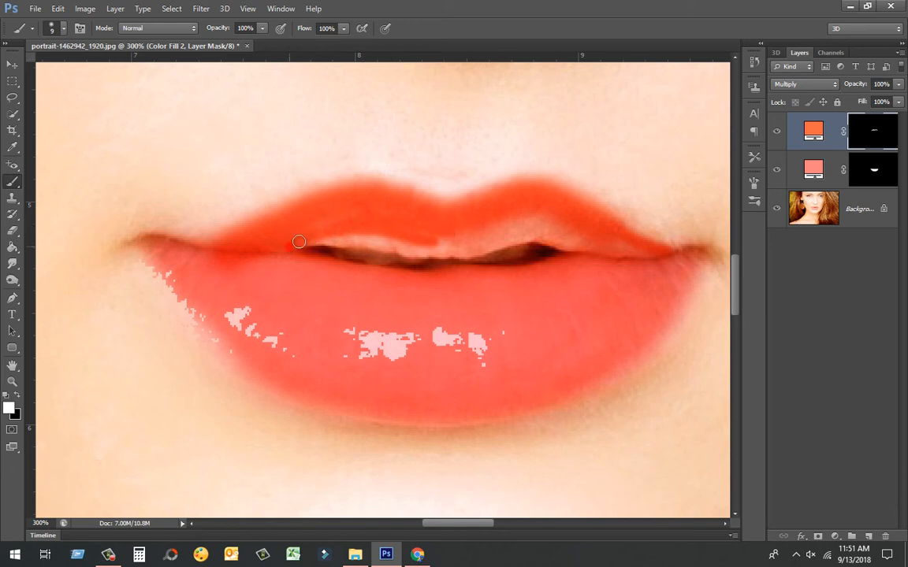
{"action": "mouse_move", "coordinate": [333, 235]}
{"action": "left_mouse_down"}
{"action": "mouse_move", "coordinate": [430, 247]}
{"action": "mouse_move", "coordinate": [323, 238]}
{"action": "mouse_move", "coordinate": [391, 242]}
{"action": "left_mouse_up"}
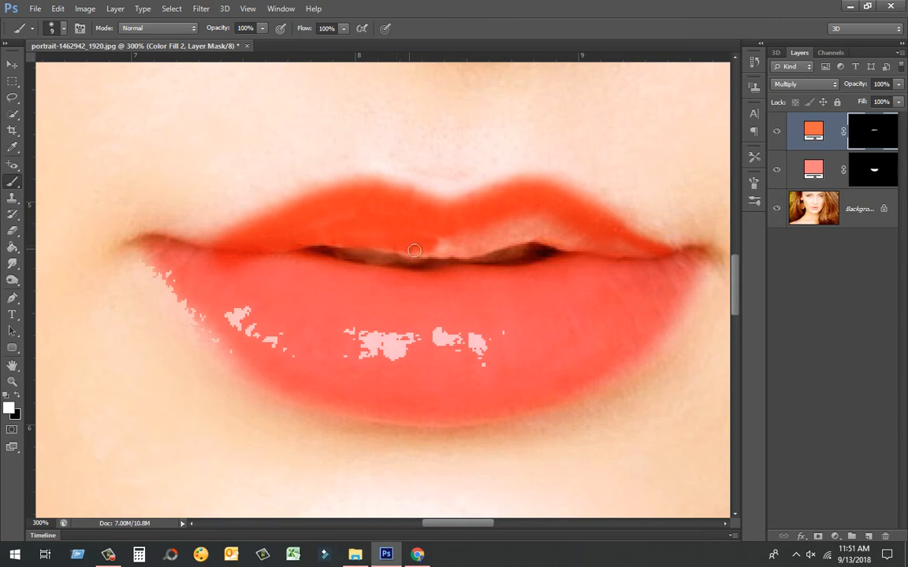
{"action": "left_click", "coordinate": [429, 239]}
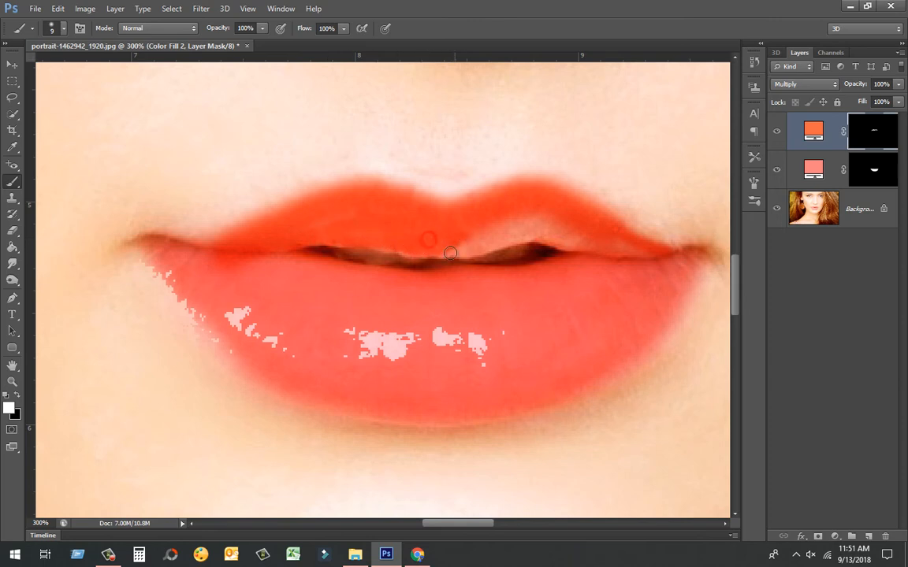
{"action": "mouse_move", "coordinate": [396, 227]}
{"action": "left_mouse_down"}
{"action": "mouse_move", "coordinate": [469, 217]}
{"action": "mouse_move", "coordinate": [589, 252]}
{"action": "left_mouse_up"}
{"action": "mouse_move", "coordinate": [460, 244]}
{"action": "left_mouse_down"}
{"action": "mouse_move", "coordinate": [528, 222]}
{"action": "mouse_move", "coordinate": [590, 240]}
{"action": "left_mouse_up"}
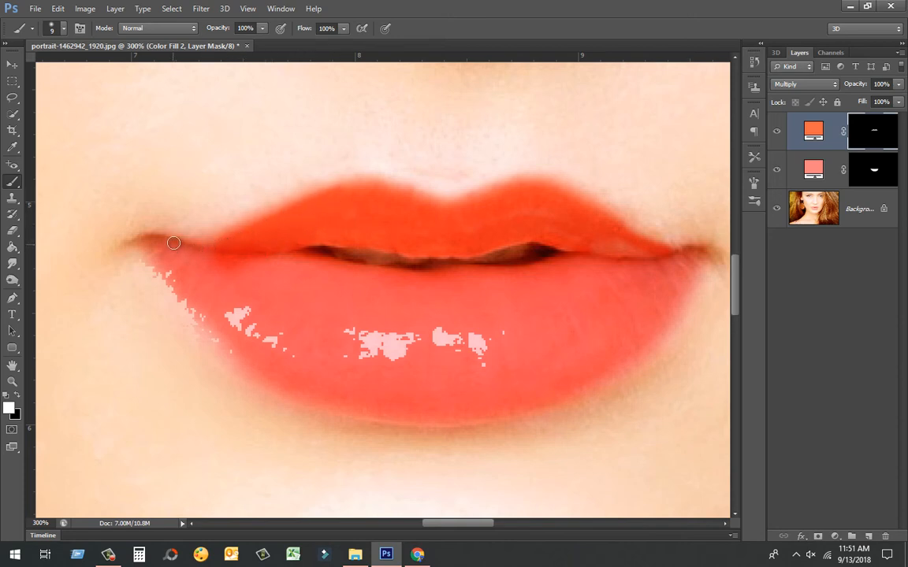
Extend the white mask painting to both mouth corners and the upper lip's outline, and cover the remaining patches inside the lip.
{"action": "left_click_drag", "start_coordinate": [190, 241], "coordinate": [285, 213]}
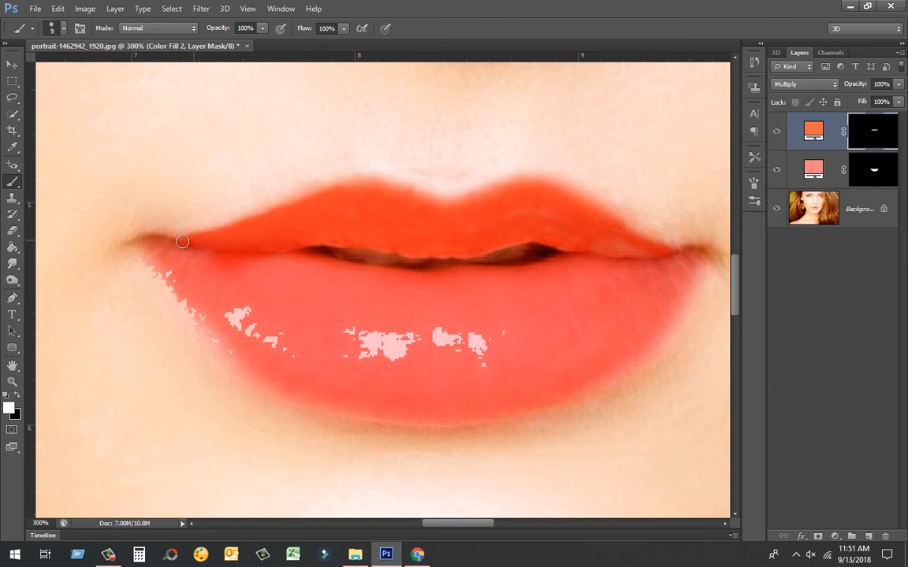
{"action": "mouse_move", "coordinate": [186, 240]}
{"action": "left_mouse_down"}
{"action": "mouse_move", "coordinate": [352, 180]}
{"action": "mouse_move", "coordinate": [457, 201]}
{"action": "mouse_move", "coordinate": [545, 181]}
{"action": "mouse_move", "coordinate": [648, 243]}
{"action": "mouse_move", "coordinate": [615, 214]}
{"action": "mouse_move", "coordinate": [699, 251]}
{"action": "left_mouse_up"}
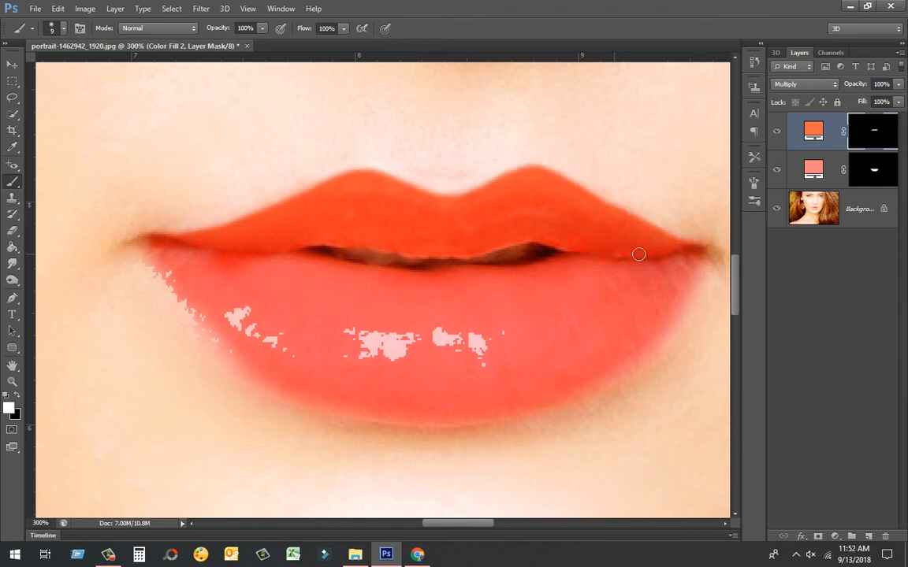
{"action": "left_click_drag", "start_coordinate": [638, 255], "coordinate": [664, 253]}
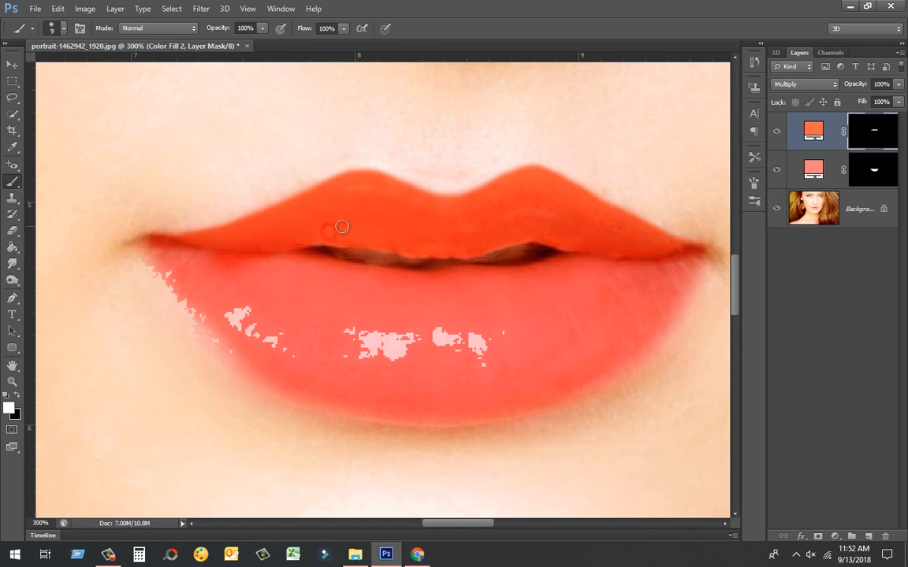
{"action": "mouse_move", "coordinate": [350, 237]}
{"action": "left_mouse_down"}
{"action": "mouse_move", "coordinate": [291, 235]}
{"action": "mouse_move", "coordinate": [461, 250]}
{"action": "mouse_move", "coordinate": [516, 243]}
{"action": "left_mouse_up"}
{"action": "left_click_drag", "start_coordinate": [558, 230], "coordinate": [620, 219]}
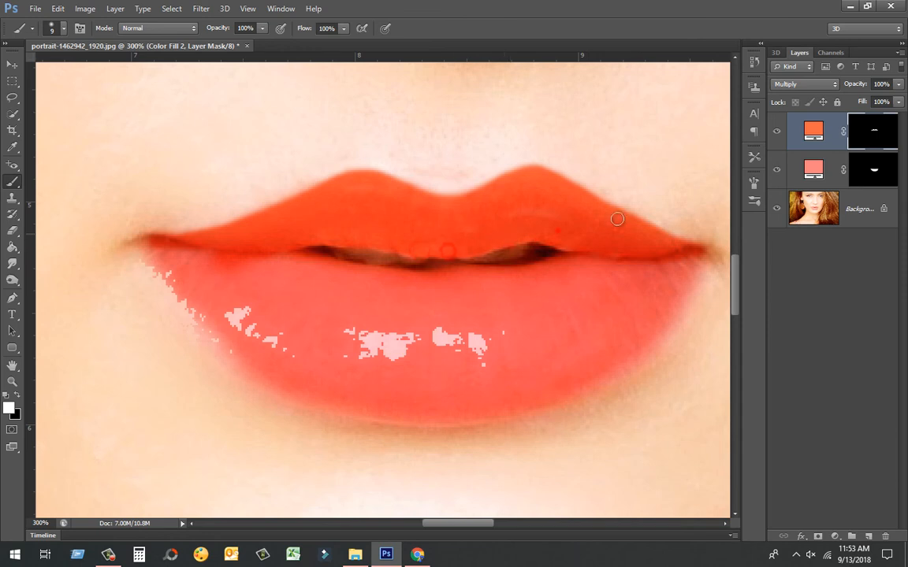
{"action": "left_click_drag", "start_coordinate": [552, 183], "coordinate": [584, 216]}
Try Blend If Gray limits of 45 and 247 for the Underlying Layer in the orange fill layer's Blending Options.
{"action": "left_click", "coordinate": [813, 132]}
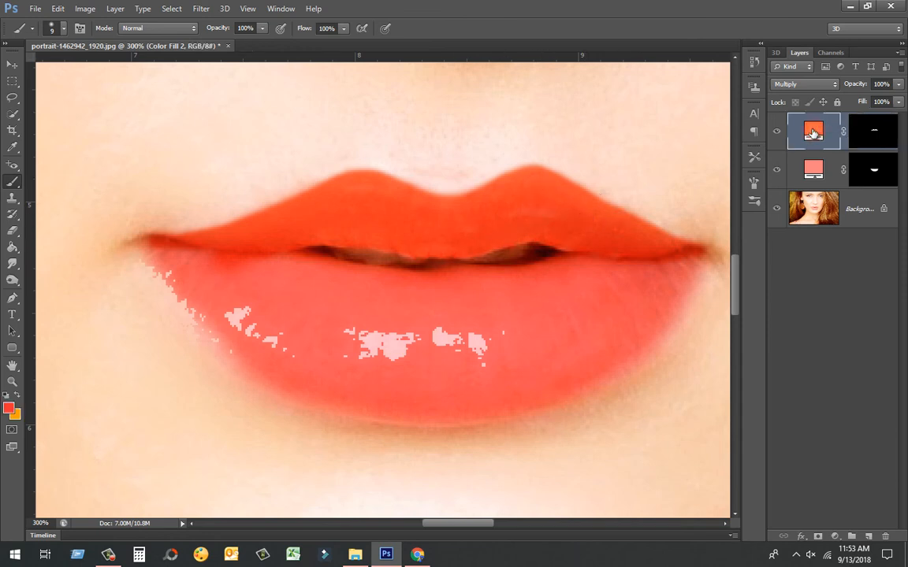
{"action": "left_click", "coordinate": [866, 132]}
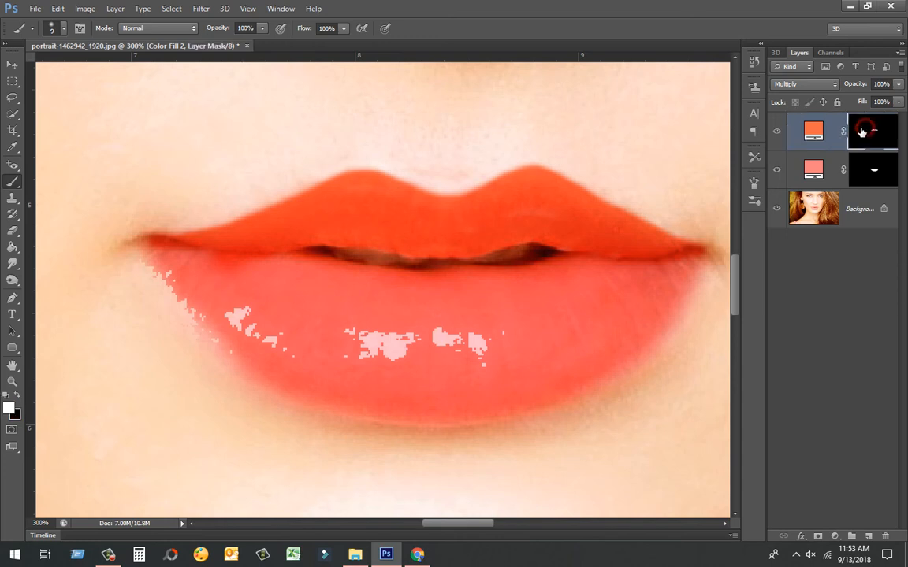
{"action": "left_click", "coordinate": [813, 134]}
{"action": "right_click", "coordinate": [813, 138]}
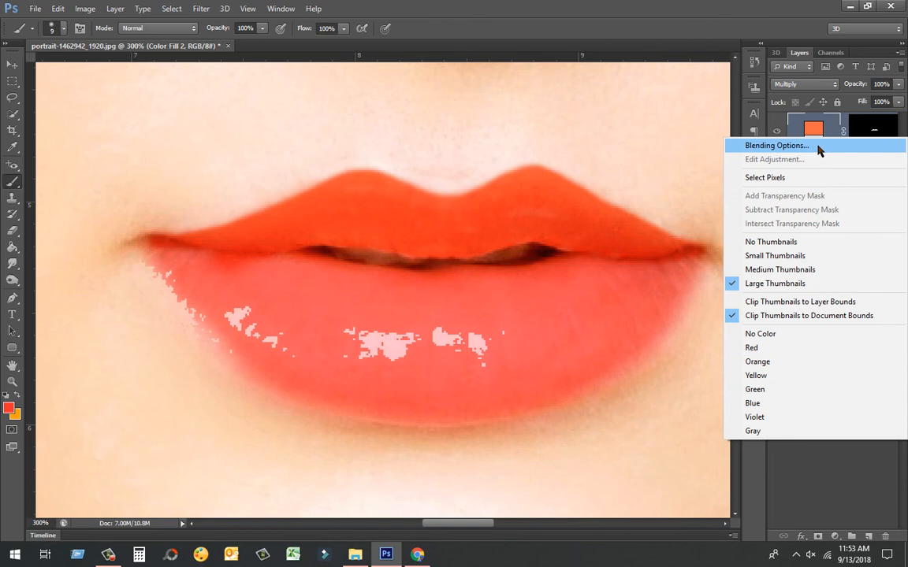
{"action": "left_click", "coordinate": [818, 147]}
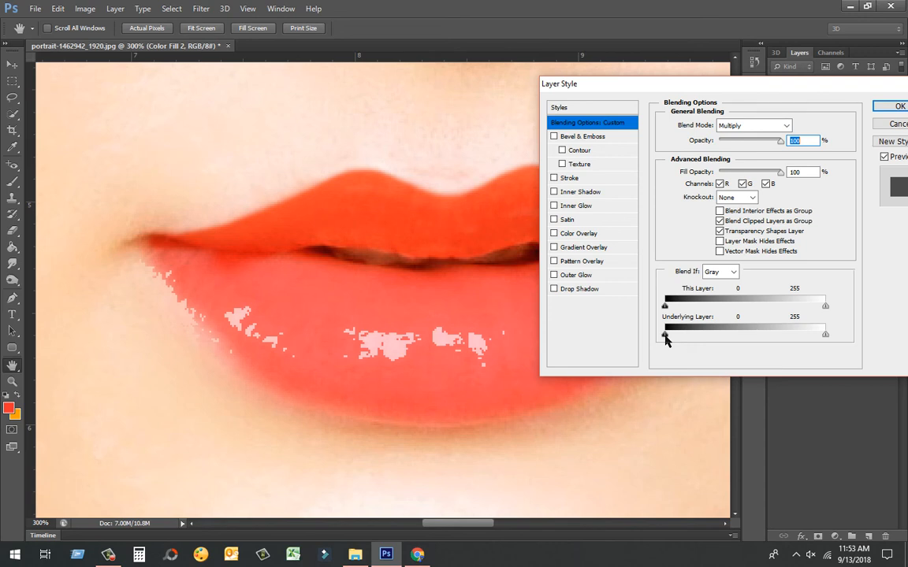
{"action": "left_click_drag", "start_coordinate": [665, 337], "coordinate": [672, 341]}
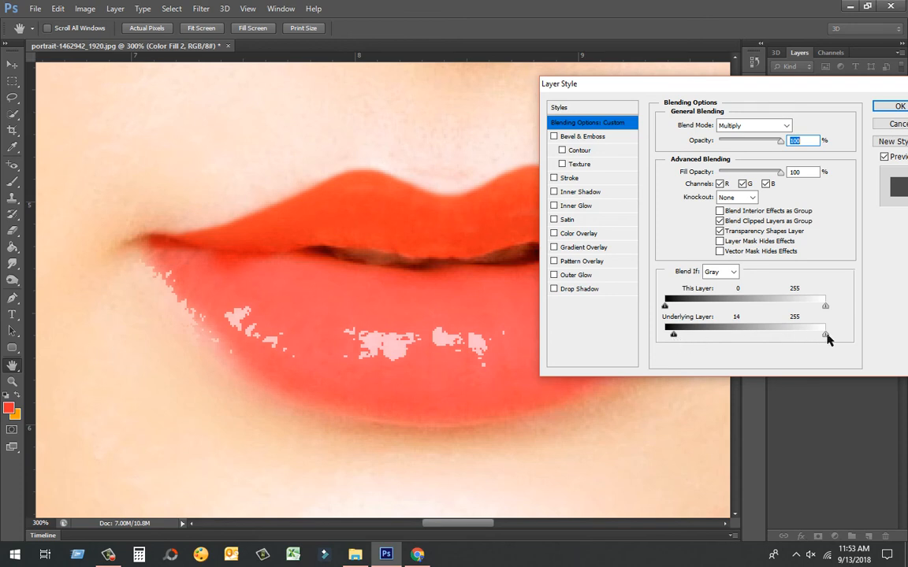
{"action": "mouse_move", "coordinate": [826, 337]}
{"action": "left_mouse_down"}
{"action": "mouse_move", "coordinate": [807, 339]}
{"action": "mouse_move", "coordinate": [816, 340]}
{"action": "left_mouse_up"}
{"action": "mouse_move", "coordinate": [679, 334]}
{"action": "left_mouse_down"}
{"action": "mouse_move", "coordinate": [738, 336]}
{"action": "mouse_move", "coordinate": [688, 334]}
{"action": "left_mouse_up"}
Try This Layer Blend If limits of 20 and 174 on the orange fill layer and apply the layer style.
{"action": "left_click_drag", "start_coordinate": [718, 305], "coordinate": [772, 304]}
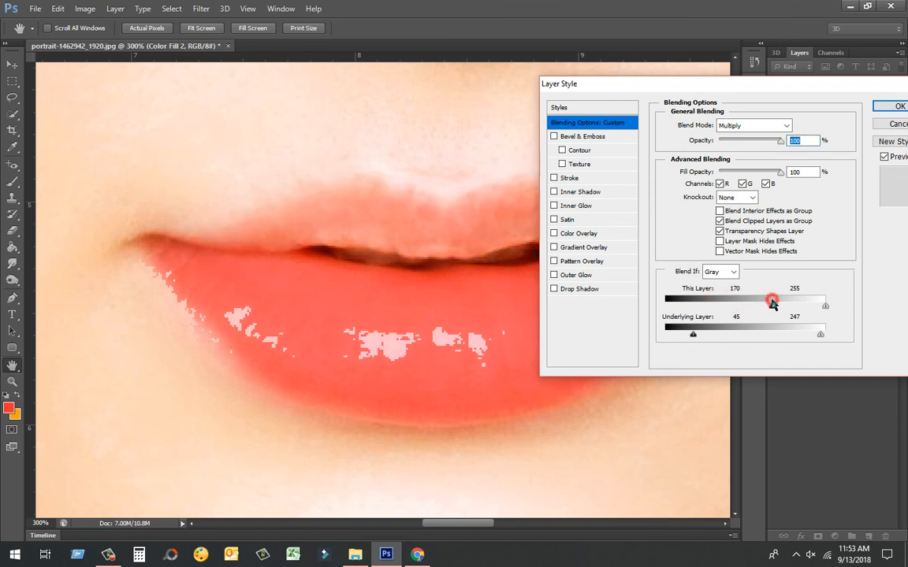
{"action": "left_click_drag", "start_coordinate": [763, 308], "coordinate": [750, 309]}
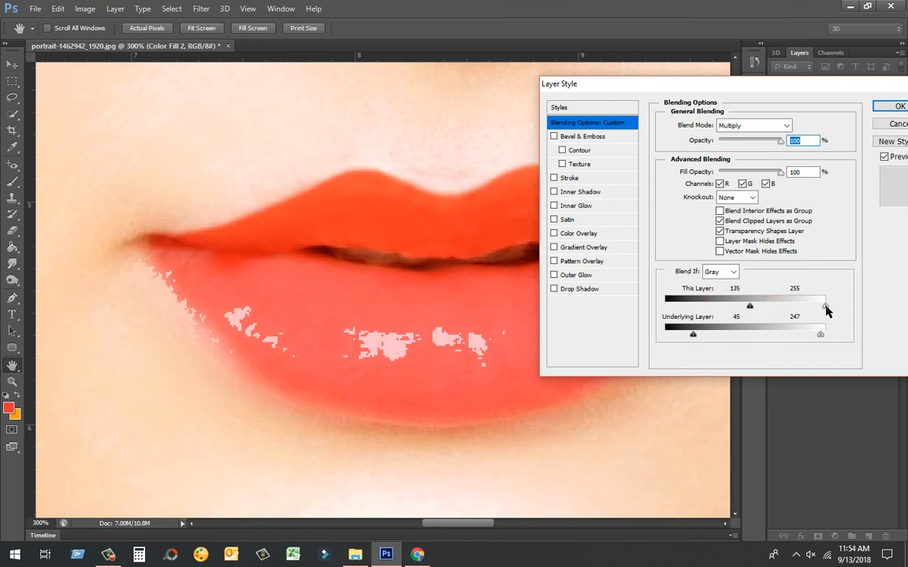
{"action": "left_click_drag", "start_coordinate": [825, 308], "coordinate": [670, 309]}
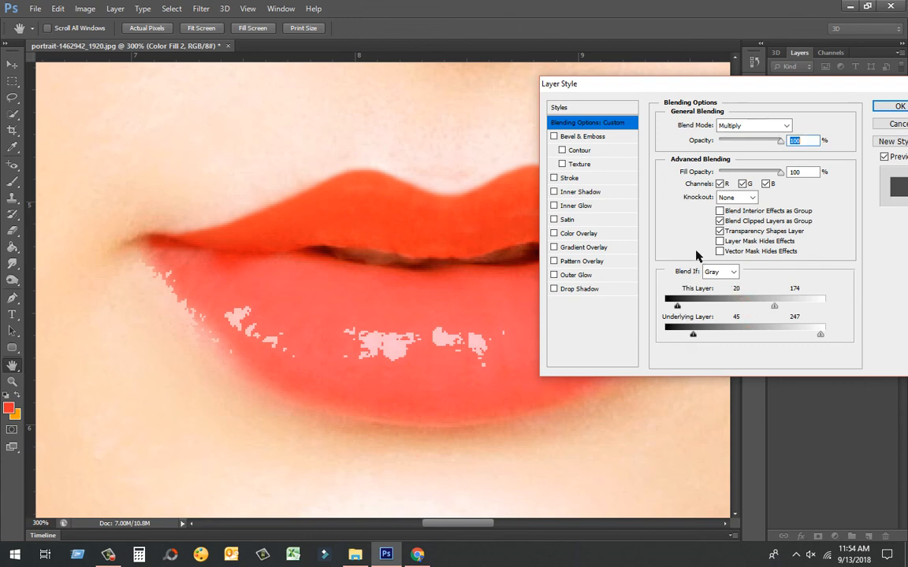
{"action": "left_click", "coordinate": [897, 106]}
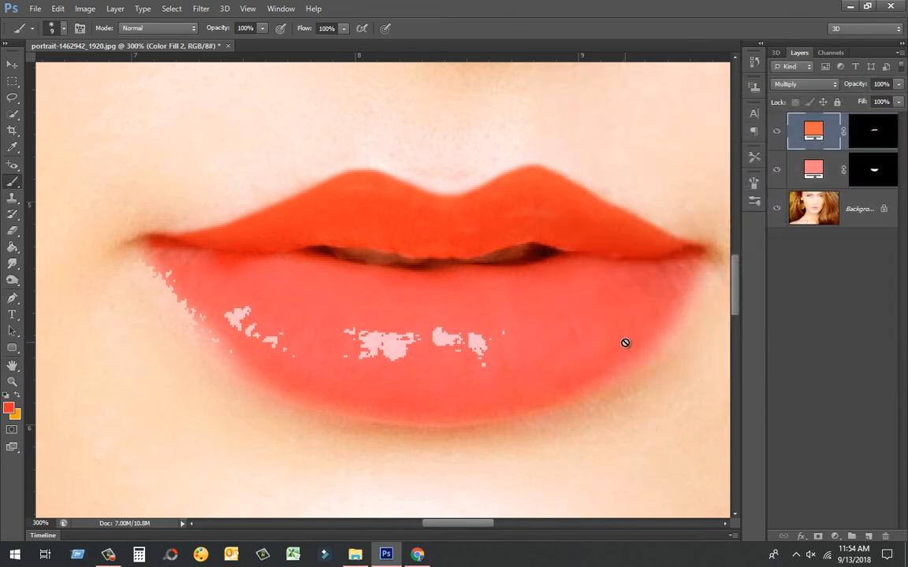
Examine the recoloured lips on the whole portrait at 33.3% zoom.
{"action": "key", "text": "ctrl+minus"}
{"action": "key", "text": "ctrl+minus"}
{"action": "key", "text": "ctrl+minus"}
{"action": "key", "text": "ctrl+minus"}
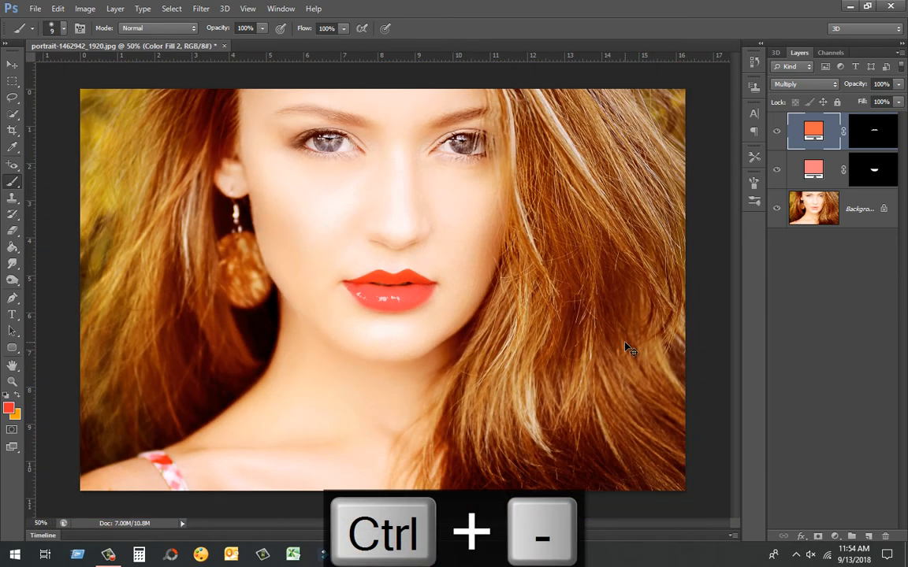
{"action": "key", "text": "ctrl+minus"}
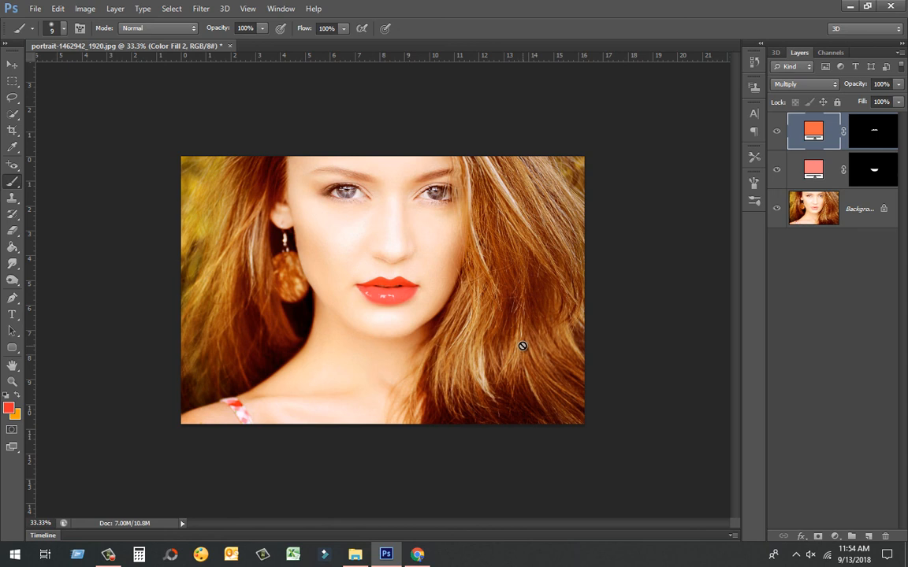
{"action": "left_click", "coordinate": [862, 136]}
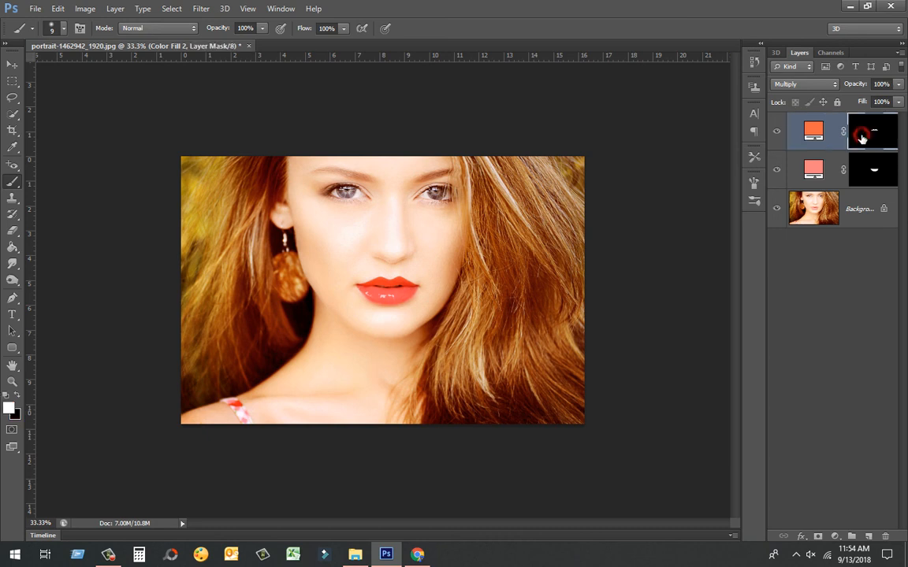
{"action": "right_click", "coordinate": [859, 140]}
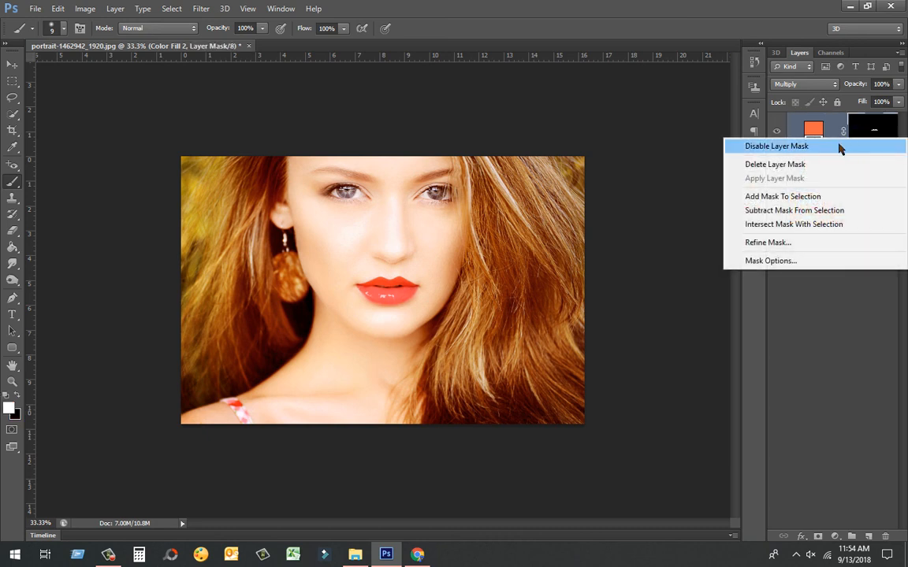
{"action": "left_click", "coordinate": [705, 155]}
In the orange fill layer's Blending Options, set Blend If to Red and raise This Layer's dark limit to 230.
{"action": "left_click", "coordinate": [812, 136]}
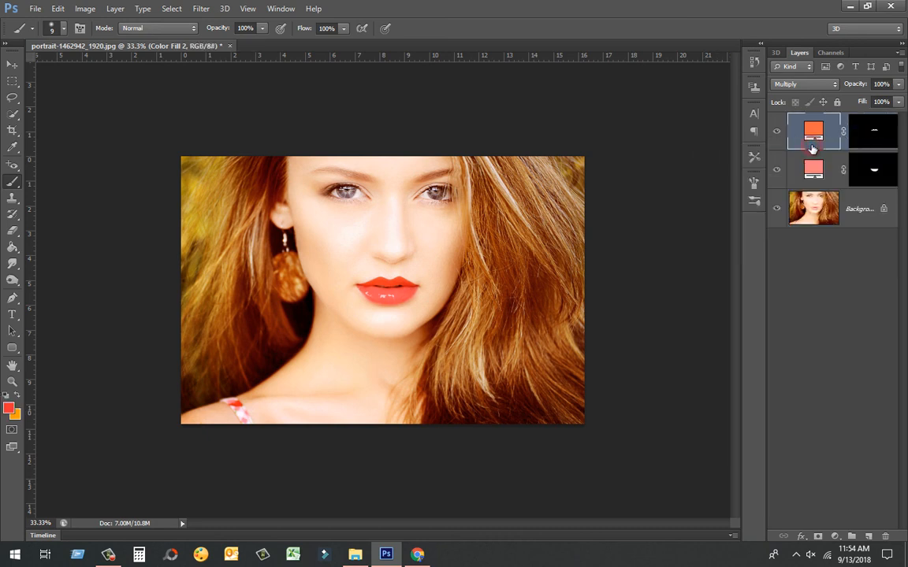
{"action": "right_click", "coordinate": [813, 149]}
{"action": "left_click", "coordinate": [812, 153]}
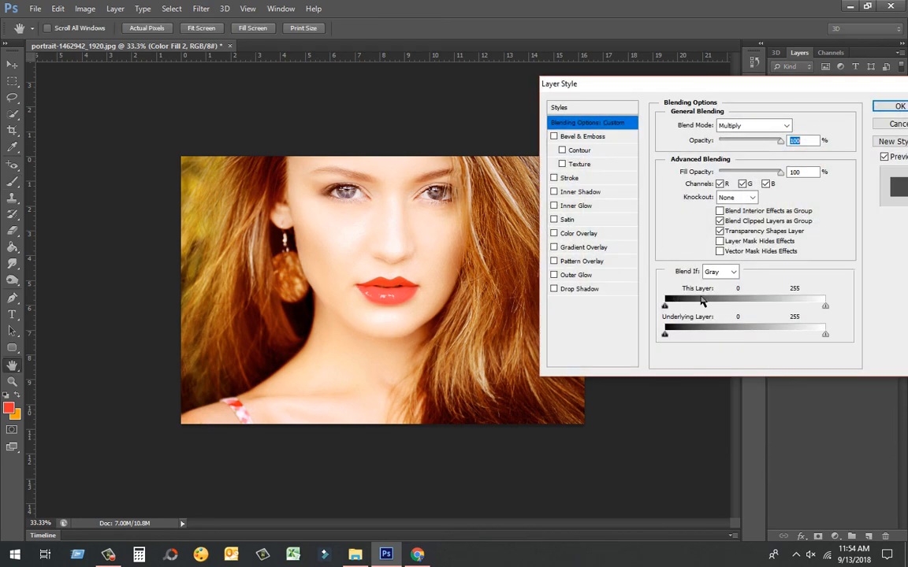
{"action": "left_click", "coordinate": [719, 271]}
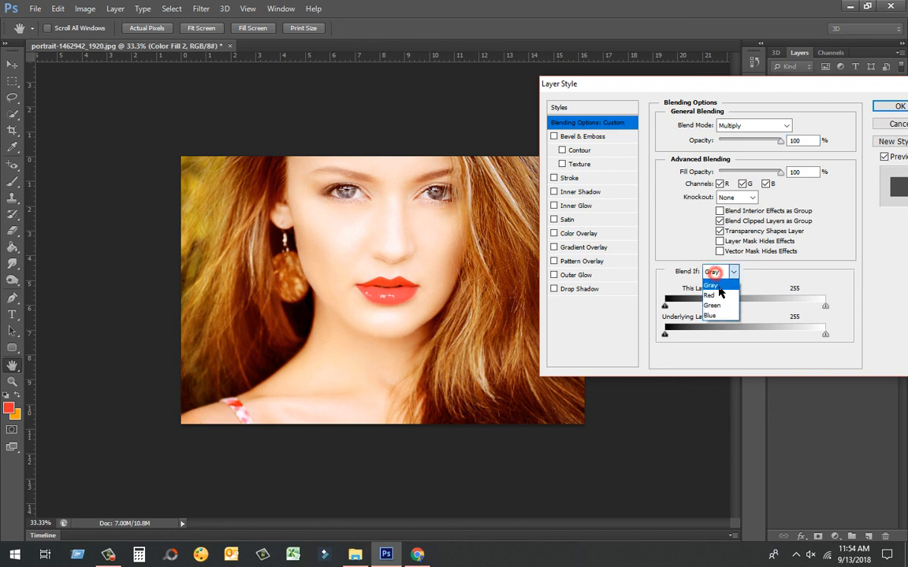
{"action": "left_click", "coordinate": [718, 296]}
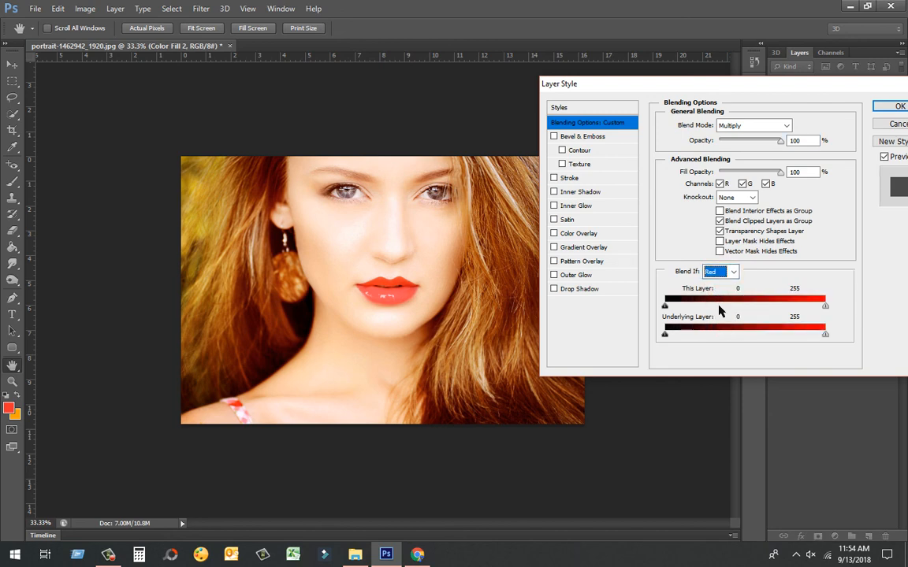
{"action": "key", "text": "ctrl+plus"}
{"action": "key", "text": "ctrl+plus"}
{"action": "key", "text": "ctrl+plus"}
{"action": "key", "text": "ctrl+plus"}
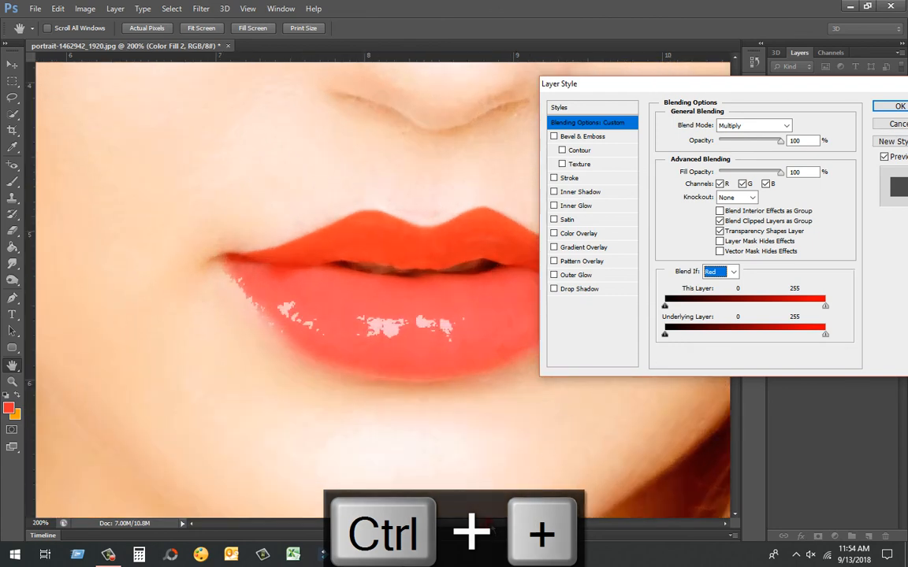
{"action": "left_click_drag", "start_coordinate": [489, 523], "coordinate": [512, 523]}
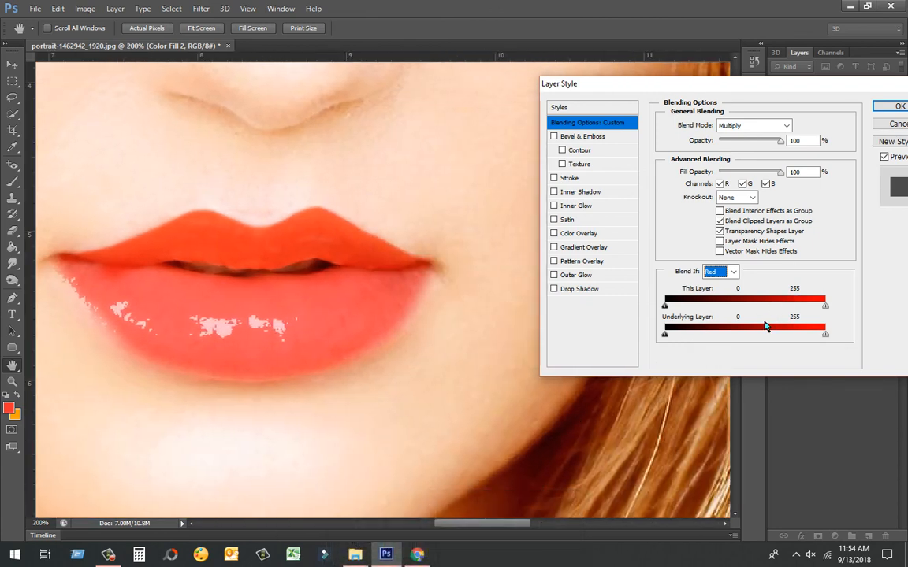
{"action": "mouse_move", "coordinate": [825, 306]}
{"action": "left_mouse_down"}
{"action": "mouse_move", "coordinate": [798, 306]}
{"action": "mouse_move", "coordinate": [830, 308]}
{"action": "left_mouse_up"}
{"action": "left_click_drag", "start_coordinate": [666, 307], "coordinate": [810, 309]}
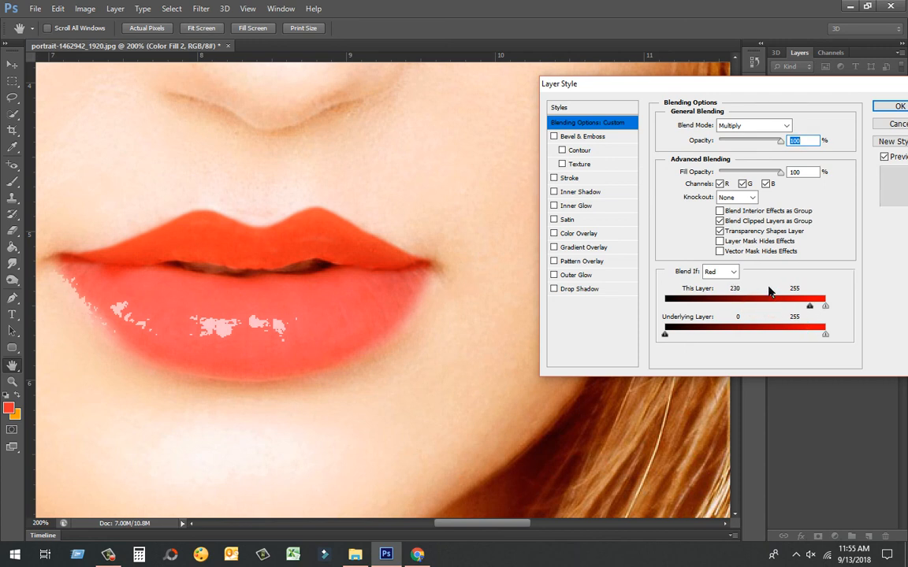
Switch Blend If to Green, test the Underlying Layer limits, apply the layer style and return to the whole portrait.
{"action": "left_click", "coordinate": [725, 271]}
{"action": "left_click", "coordinate": [717, 299]}
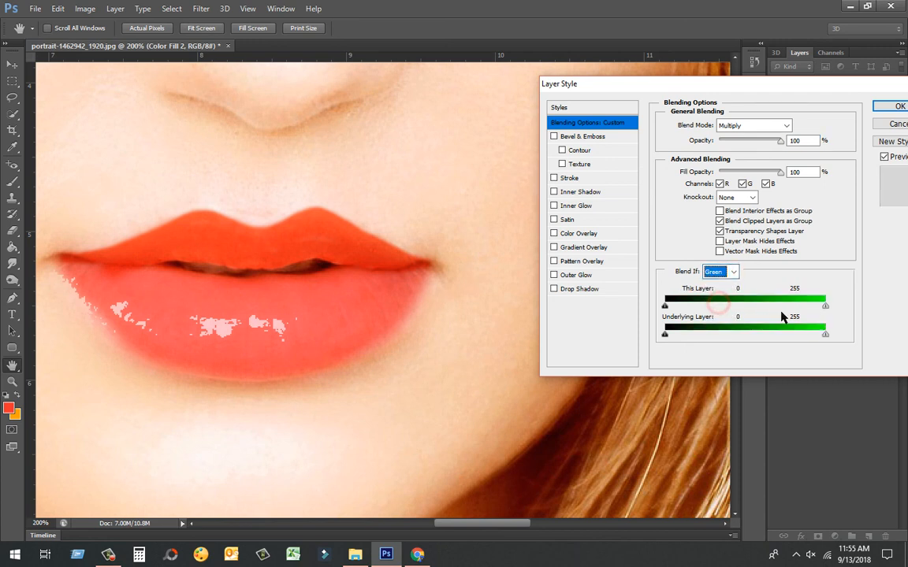
{"action": "mouse_move", "coordinate": [825, 334]}
{"action": "left_mouse_down"}
{"action": "mouse_move", "coordinate": [801, 334]}
{"action": "mouse_move", "coordinate": [825, 334]}
{"action": "left_mouse_up"}
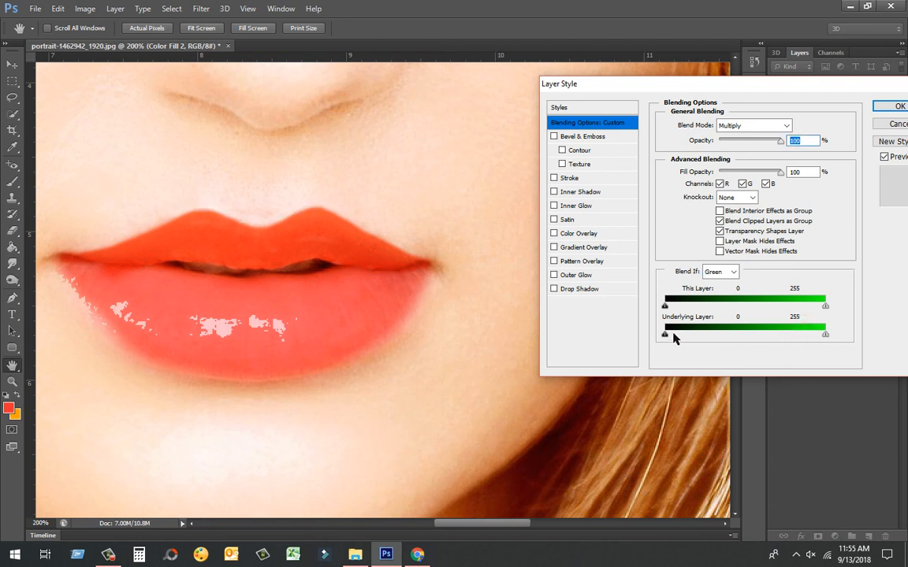
{"action": "mouse_move", "coordinate": [668, 336]}
{"action": "left_mouse_down"}
{"action": "mouse_move", "coordinate": [715, 341]}
{"action": "mouse_move", "coordinate": [667, 334]}
{"action": "left_mouse_up"}
{"action": "left_click", "coordinate": [895, 107]}
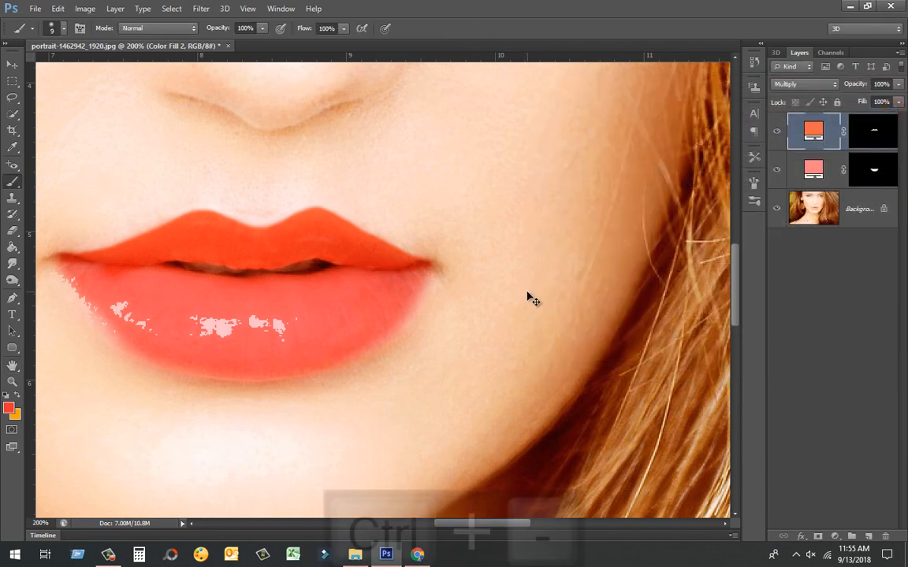
{"action": "key", "text": "ctrl+minus"}
{"action": "key", "text": "ctrl+minus"}
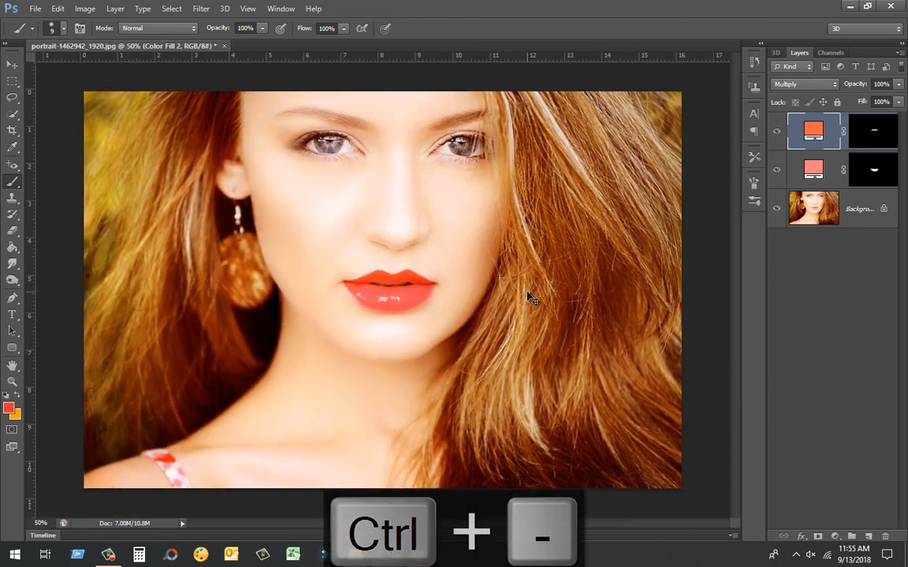
{"action": "key", "text": "ctrl+minus"}
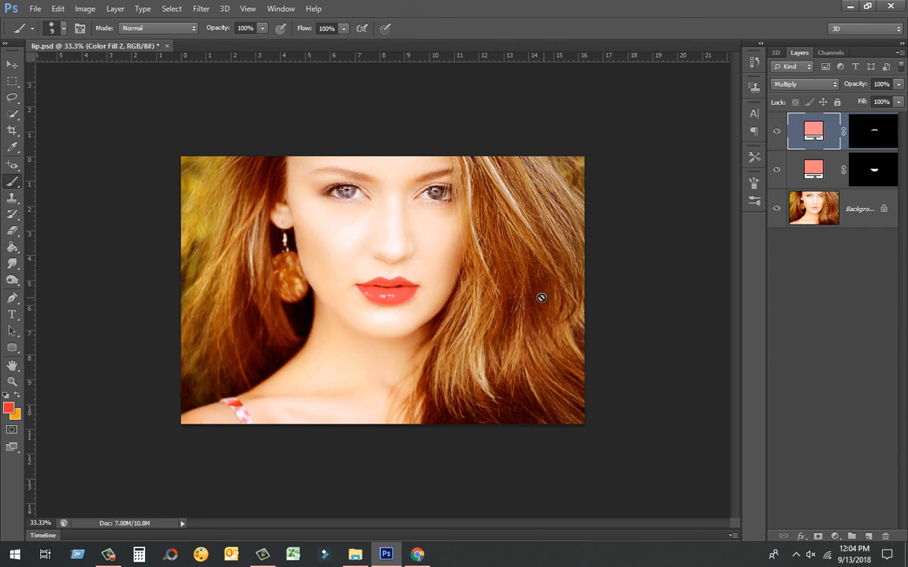
Save a PNG copy of the portrait as lip.png on the Desktop, replacing the existing file and accepting the PNG options.
{"action": "left_click", "coordinate": [37, 11]}
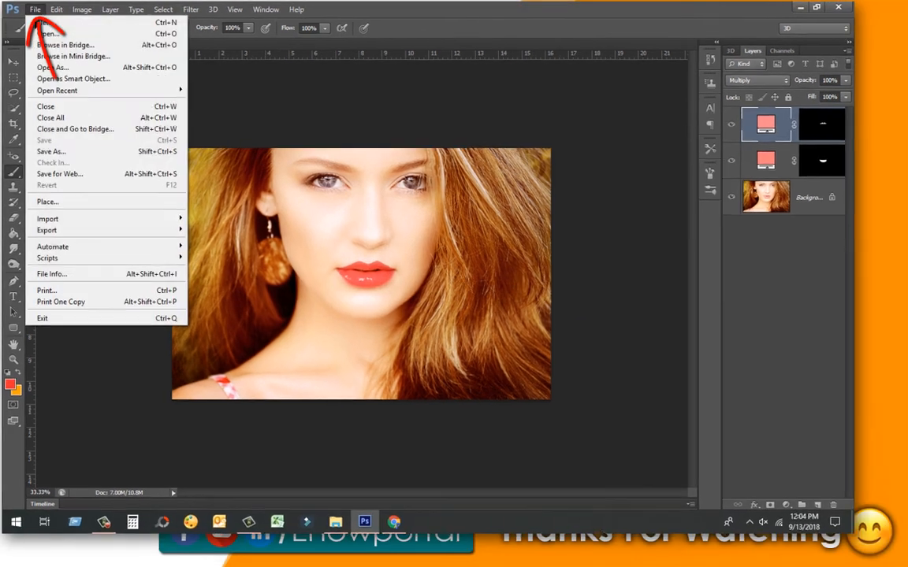
{"action": "left_click", "coordinate": [78, 161]}
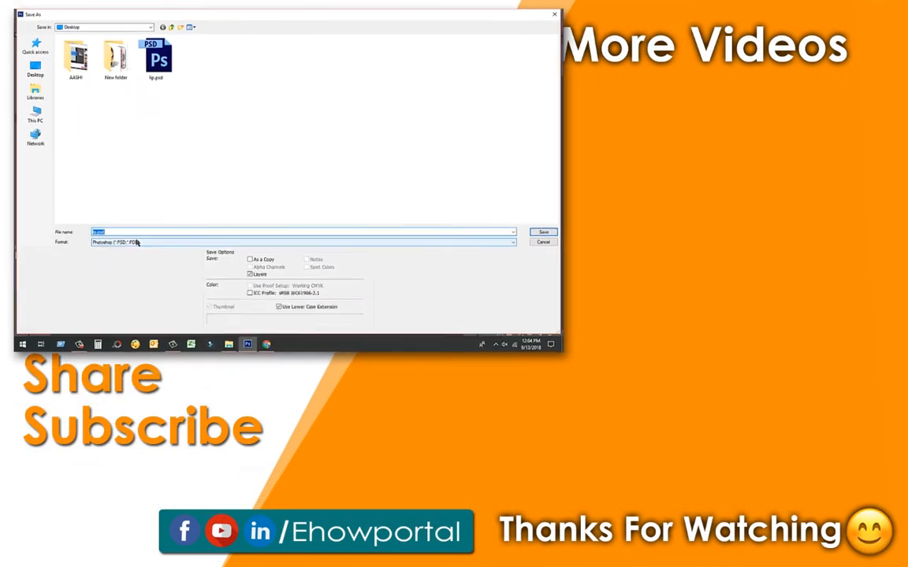
{"action": "left_click", "coordinate": [148, 272]}
{"action": "left_click", "coordinate": [130, 242]}
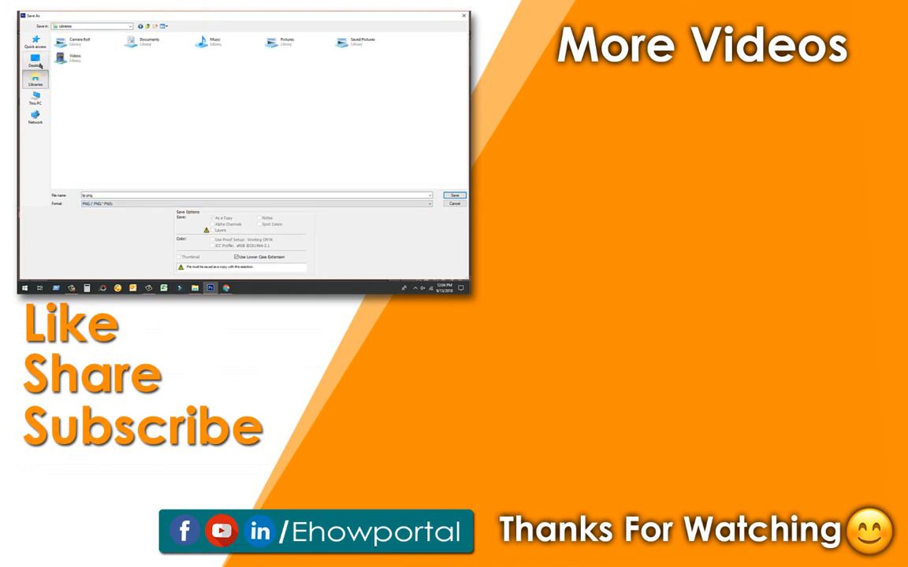
{"action": "left_click", "coordinate": [35, 62]}
{"action": "left_click", "coordinate": [453, 196]}
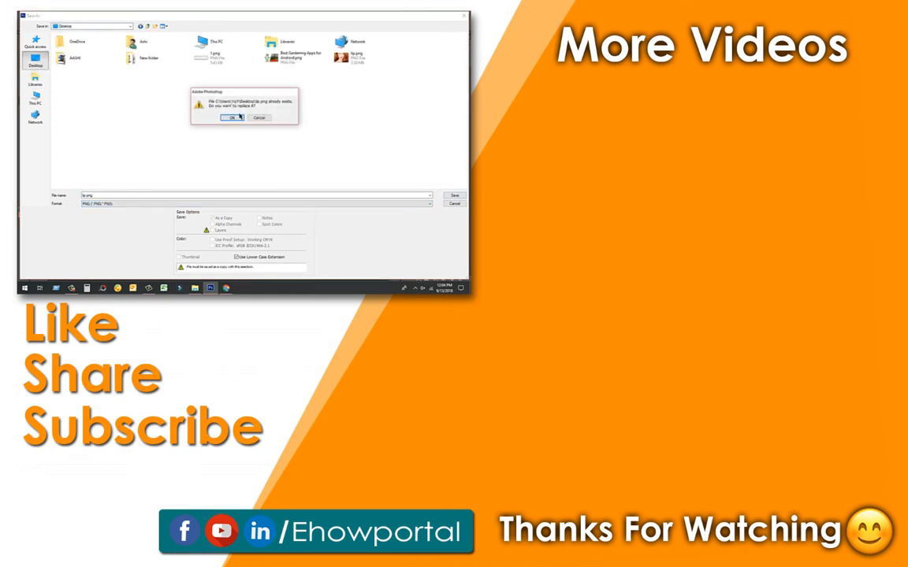
{"action": "left_click", "coordinate": [232, 116]}
{"action": "left_click", "coordinate": [230, 76]}
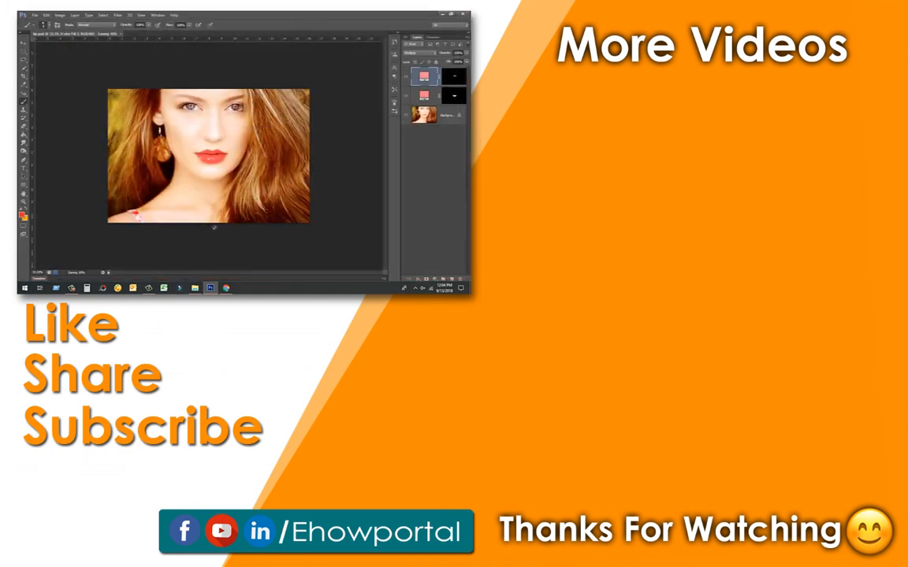